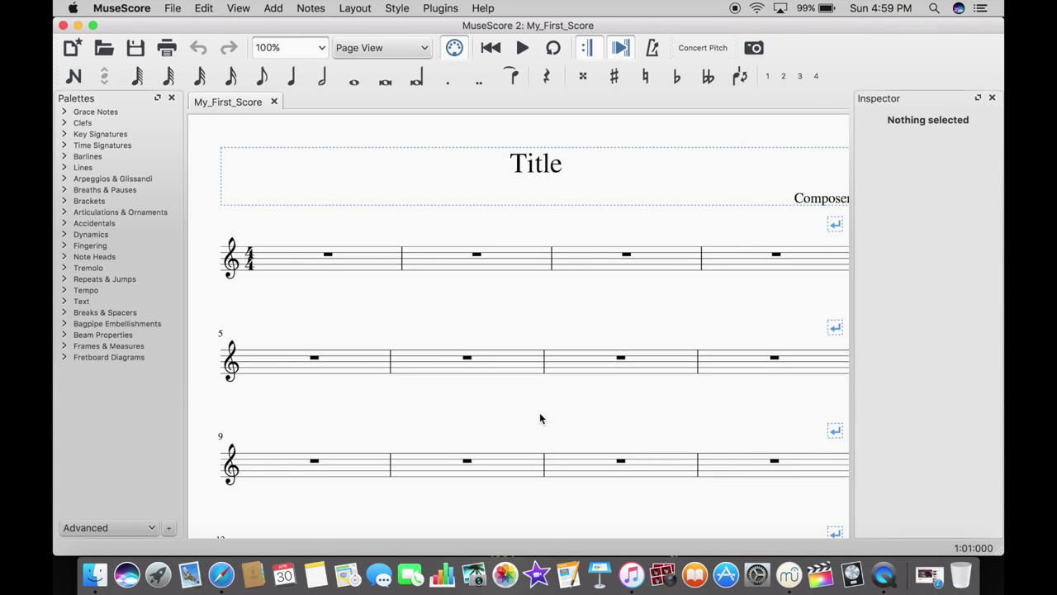
# - Scroll around the blank My_First_Score page to look it over
pyautogui.scroll(-2, 436, 271)
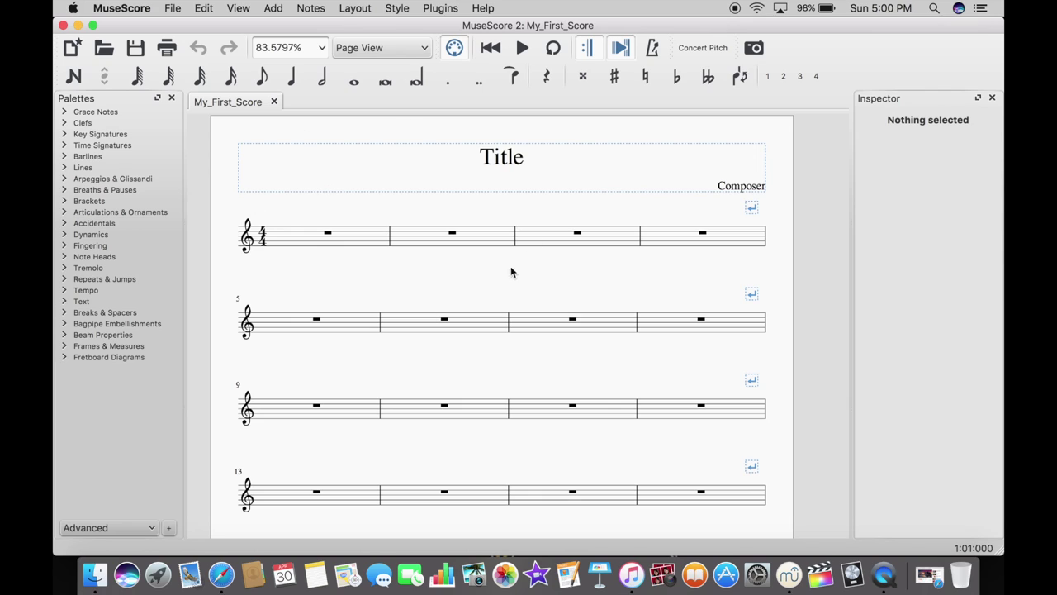
pyautogui.scroll(-5, 378, 231)
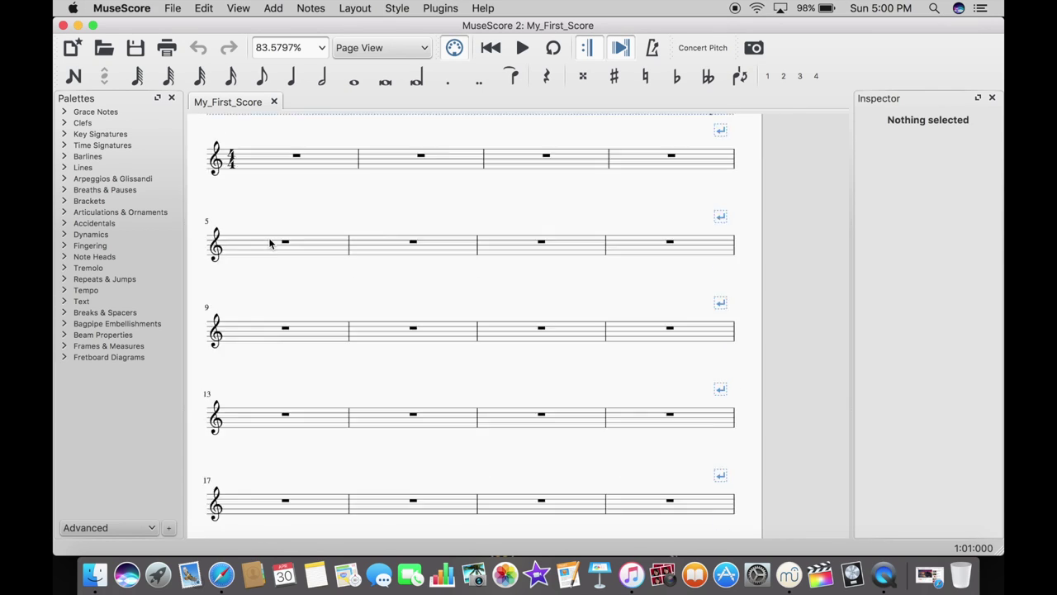
pyautogui.scroll(5, 273, 245)
pyautogui.hscroll(-2, 266, 238)
pyautogui.scroll(2, 226, 383)
pyautogui.hscroll(2, 225, 383)
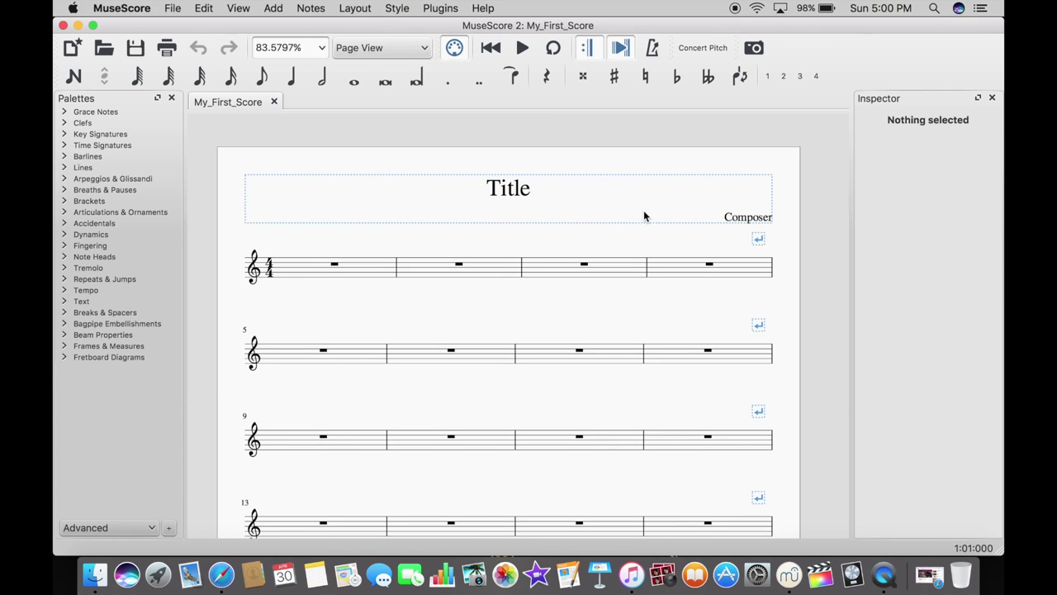
pyautogui.scroll(2, 697, 238)
pyautogui.hscroll(-1, 696, 237)
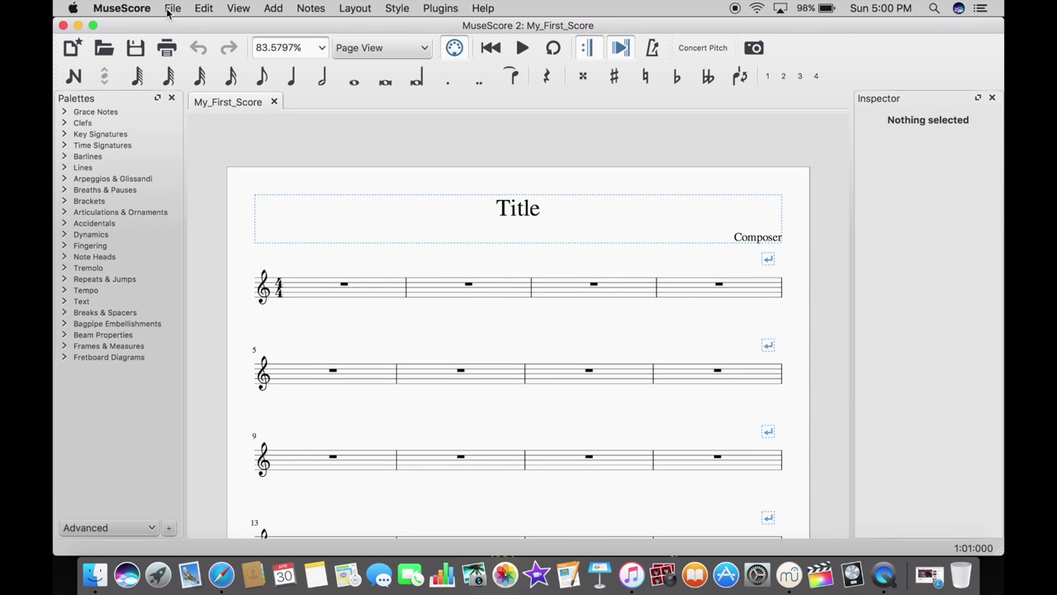
# - Start a new score from the File menu and title it 'Whatever'
pyautogui.click(169, 9)
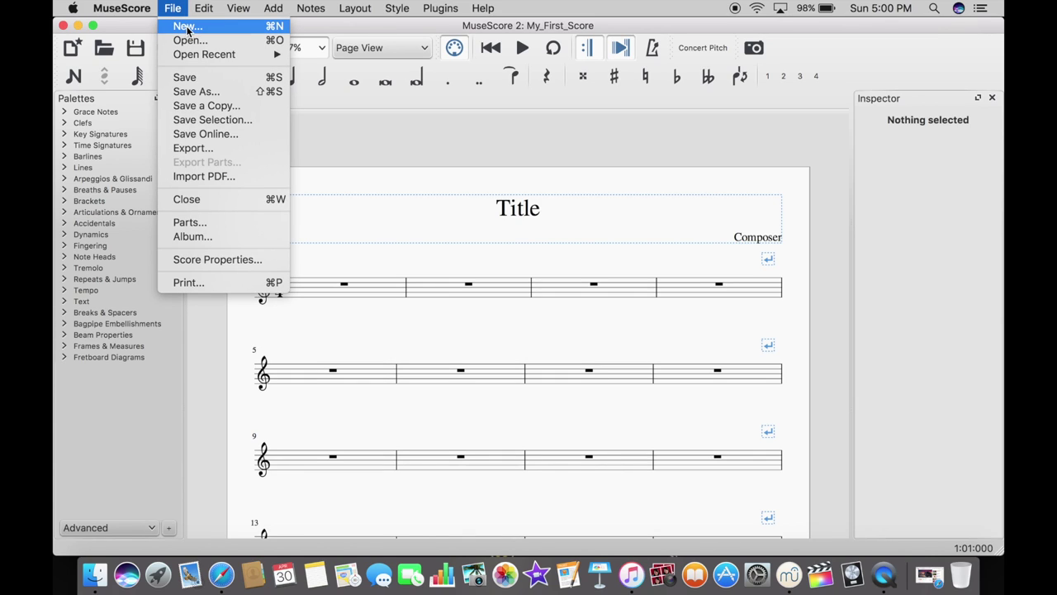
pyautogui.click(188, 32)
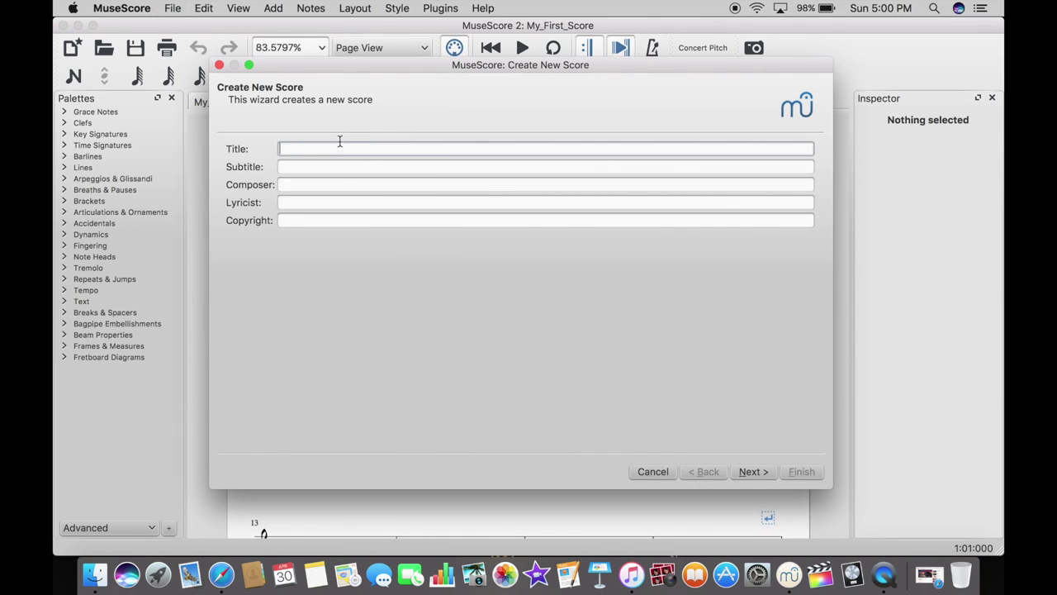
pyautogui.click(338, 146)
pyautogui.write('Whatever')
# - Move through the wizard's next page on to template selection
pyautogui.click(753, 472)
pyautogui.click(347, 185)
pyautogui.click(347, 203)
pyautogui.click(344, 220)
pyautogui.click(345, 165)
pyautogui.click(754, 471)
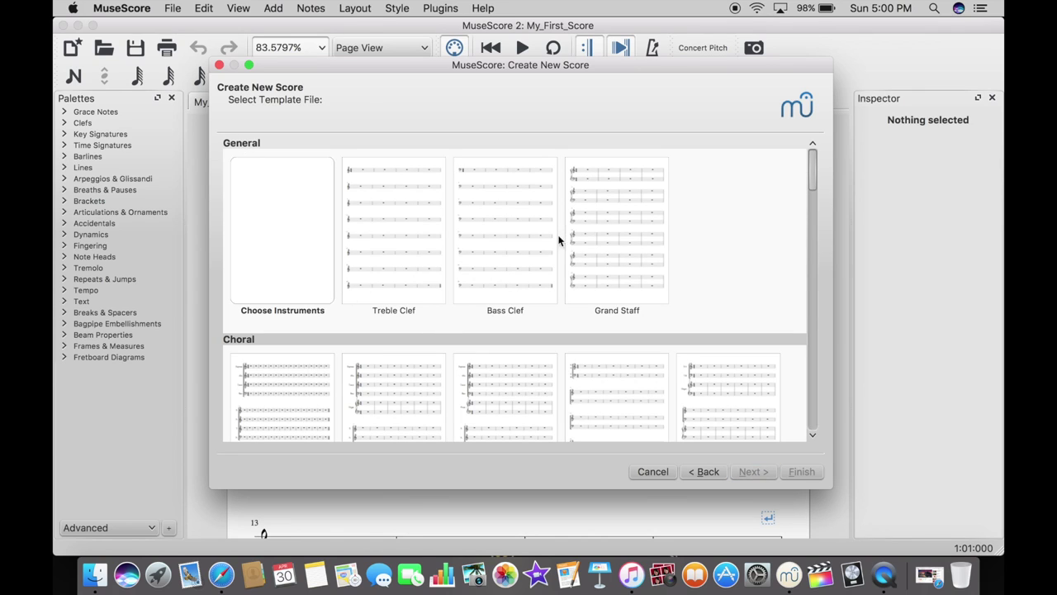
# - Show All instruments and select Snare Drum under Marching Percussion
pyautogui.doubleClick(299, 192)
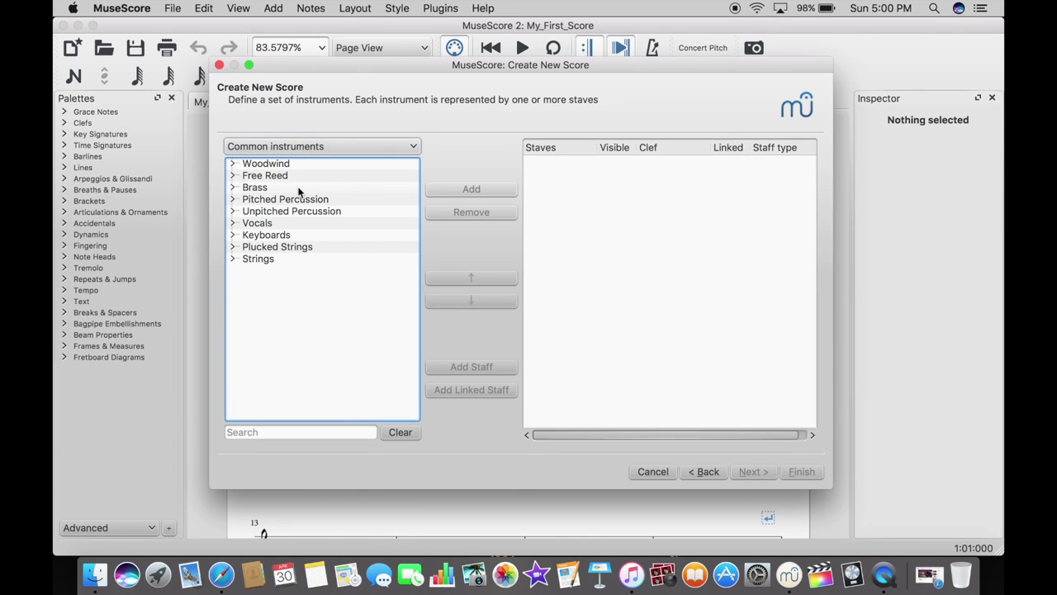
pyautogui.press('Tab')
pyautogui.click(378, 146)
pyautogui.click(379, 146)
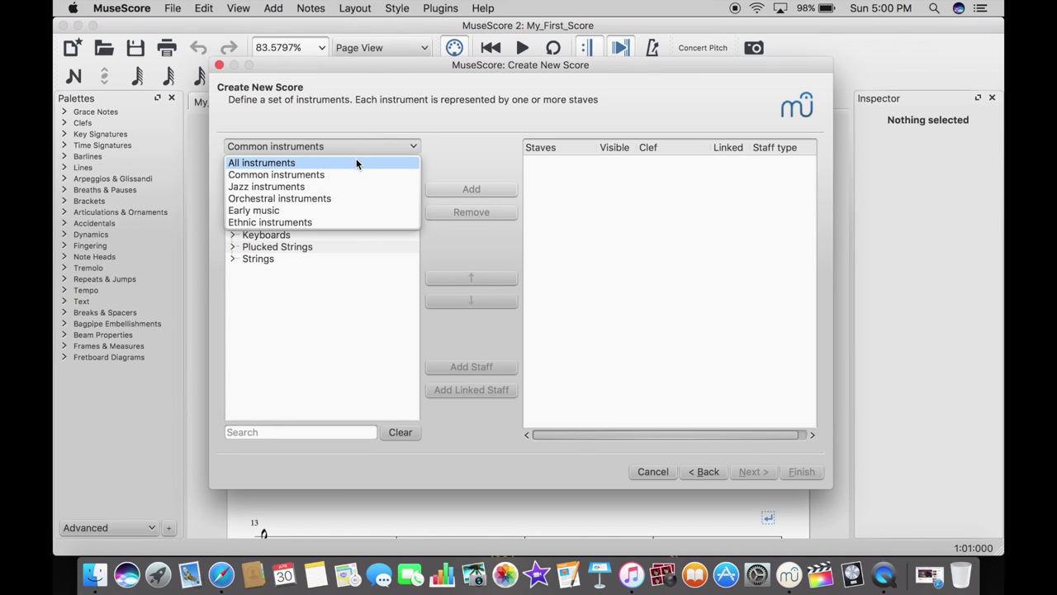
pyautogui.click(350, 163)
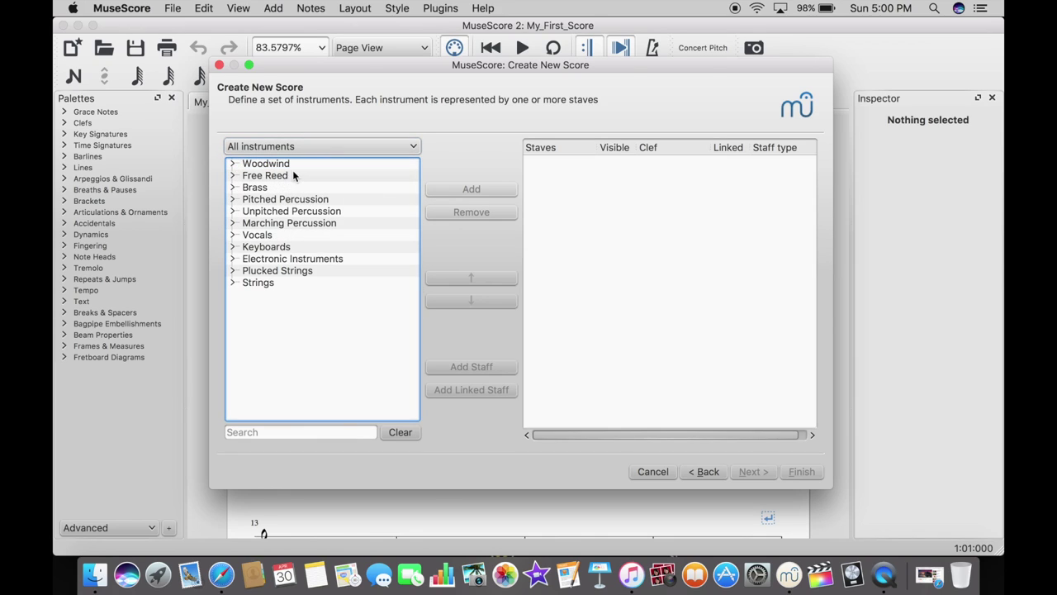
pyautogui.doubleClick(281, 224)
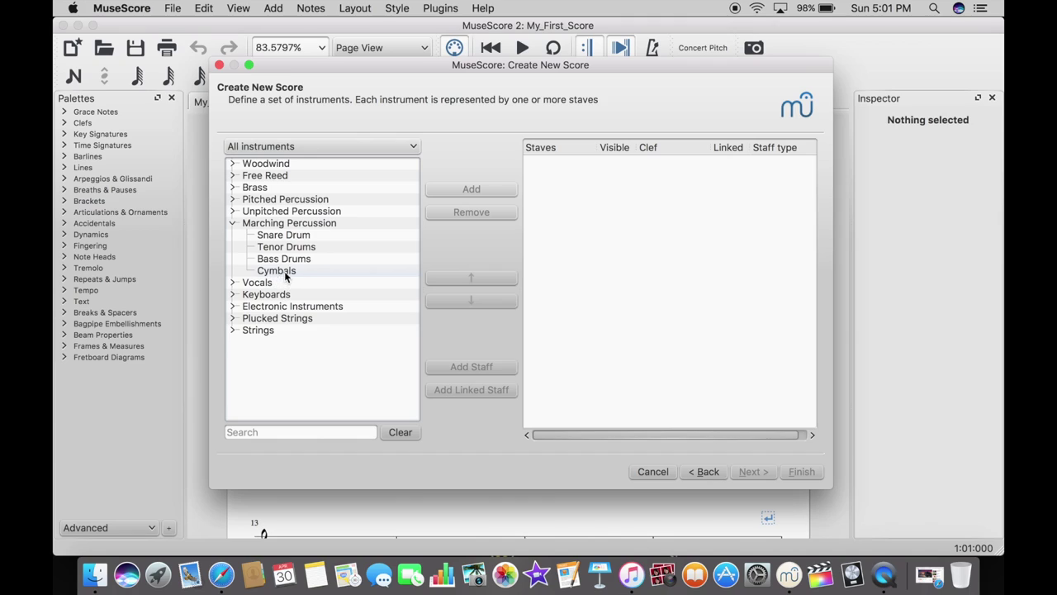
pyautogui.click(317, 237)
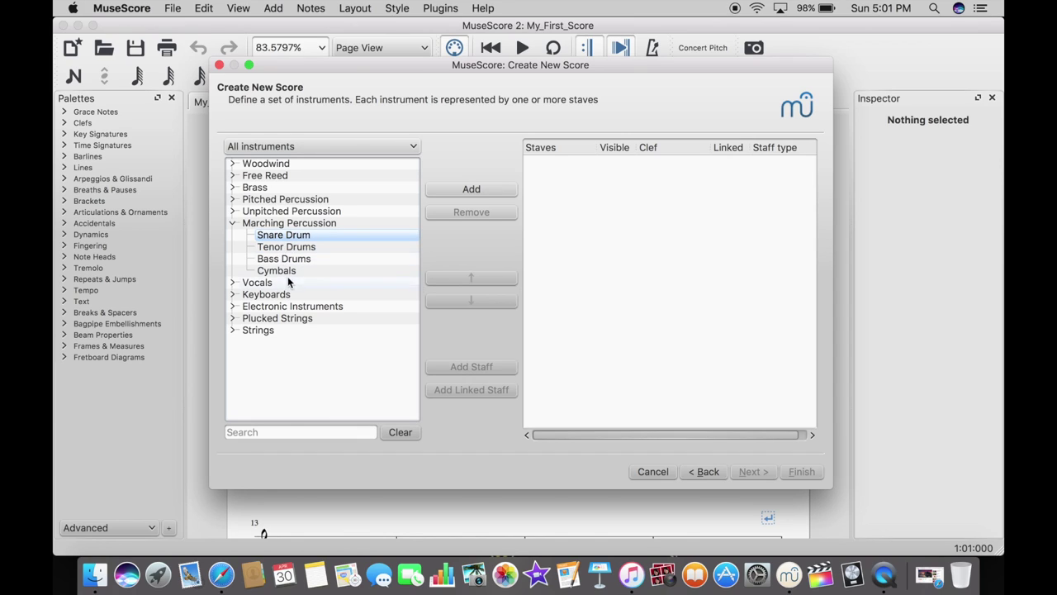
# - Add the Snare Drum on a Perc. 5 lines staff and continue
pyautogui.click(301, 235)
pyautogui.click(452, 189)
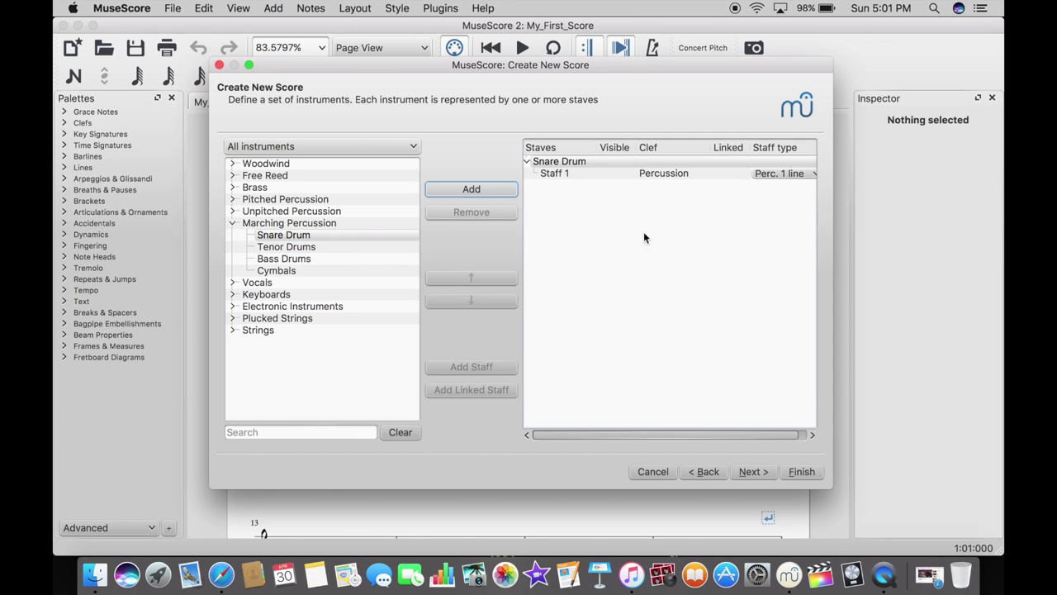
pyautogui.click(756, 174)
pyautogui.click(794, 173)
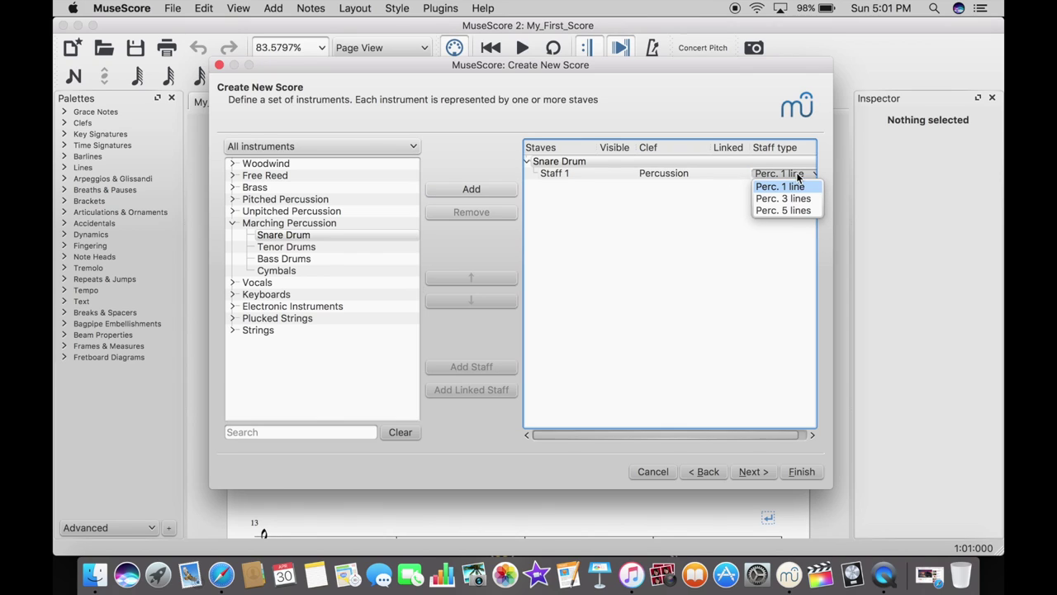
pyautogui.click(789, 211)
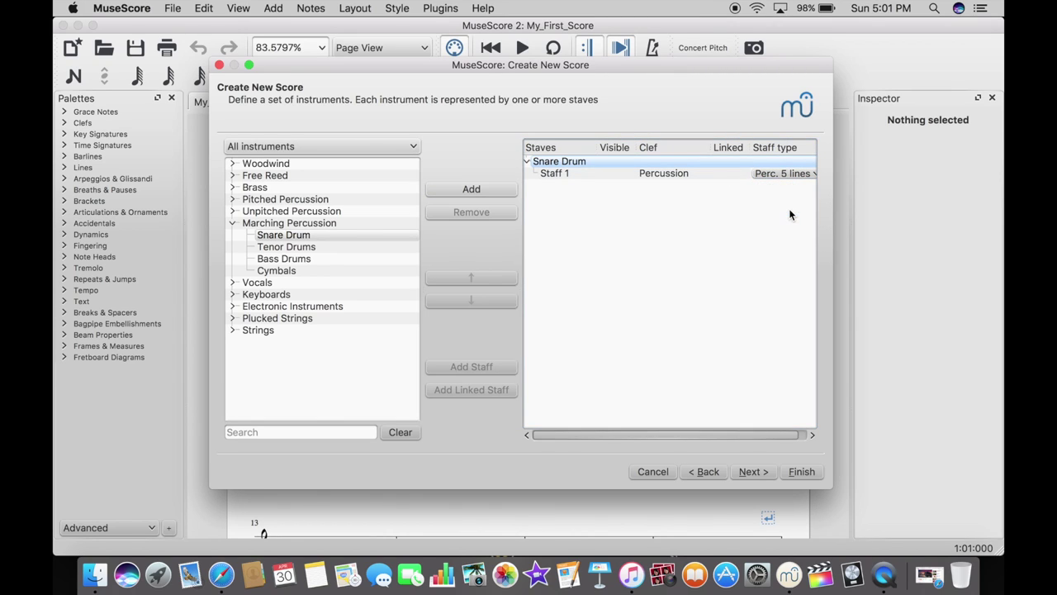
pyautogui.click(752, 473)
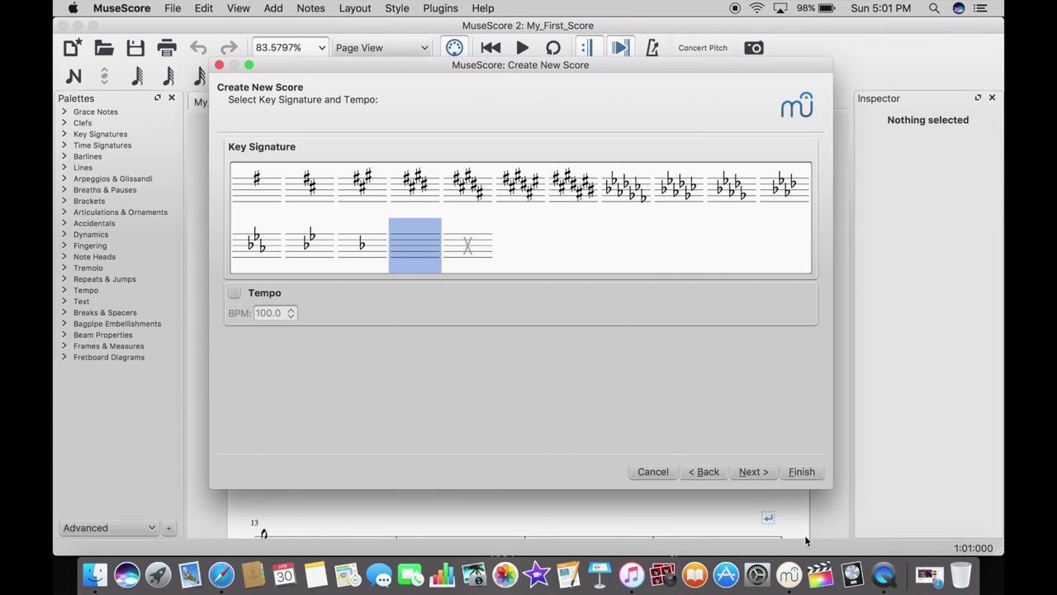
# - Keep the 4/4 time signature and clear the 32-measure count down toward one
pyautogui.click(754, 473)
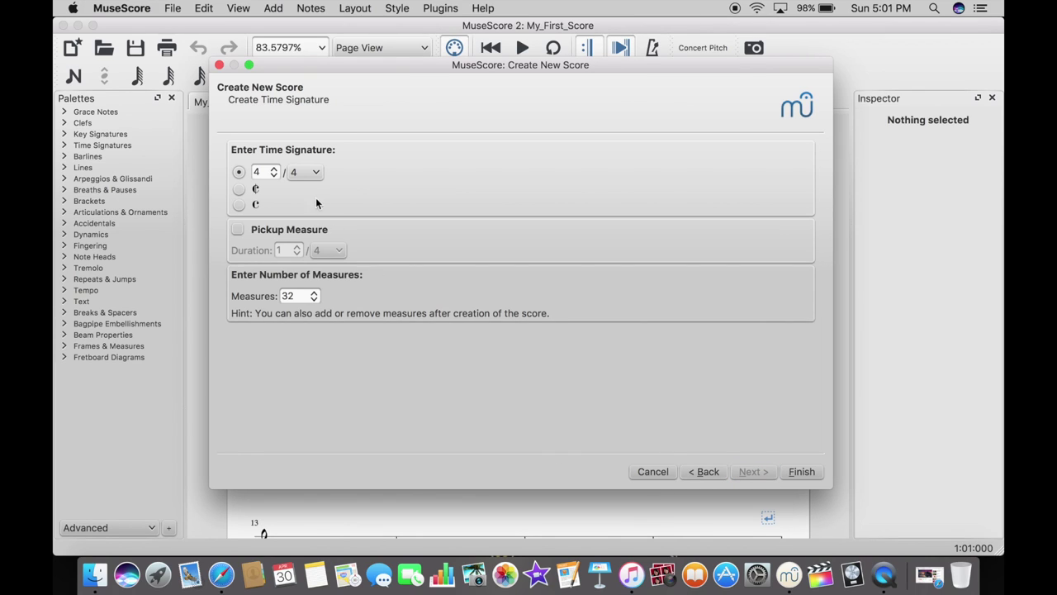
pyautogui.click(273, 168)
pyautogui.click(273, 177)
pyautogui.click(307, 172)
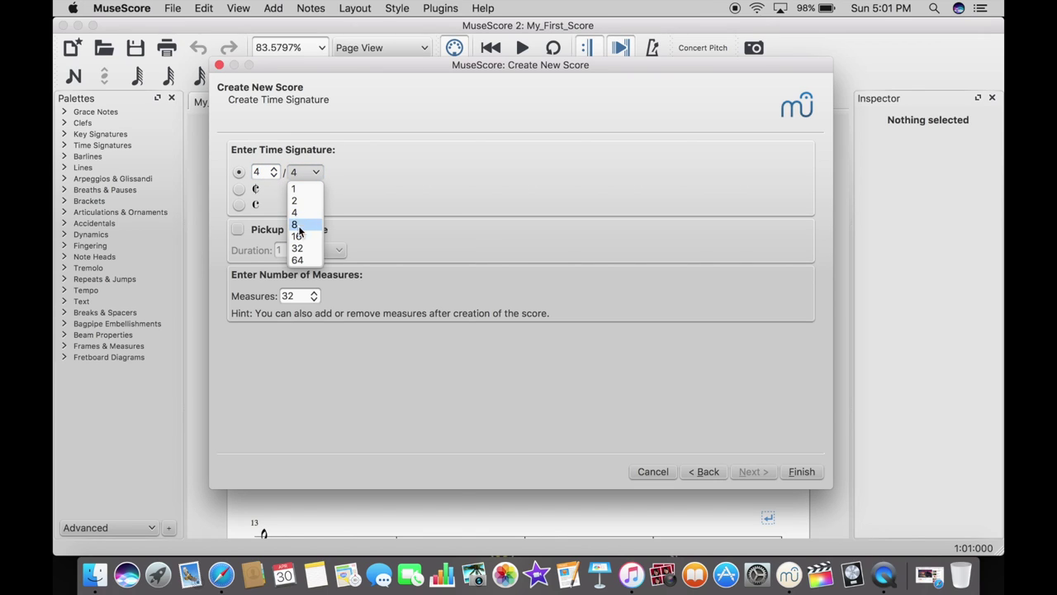
pyautogui.click(311, 173)
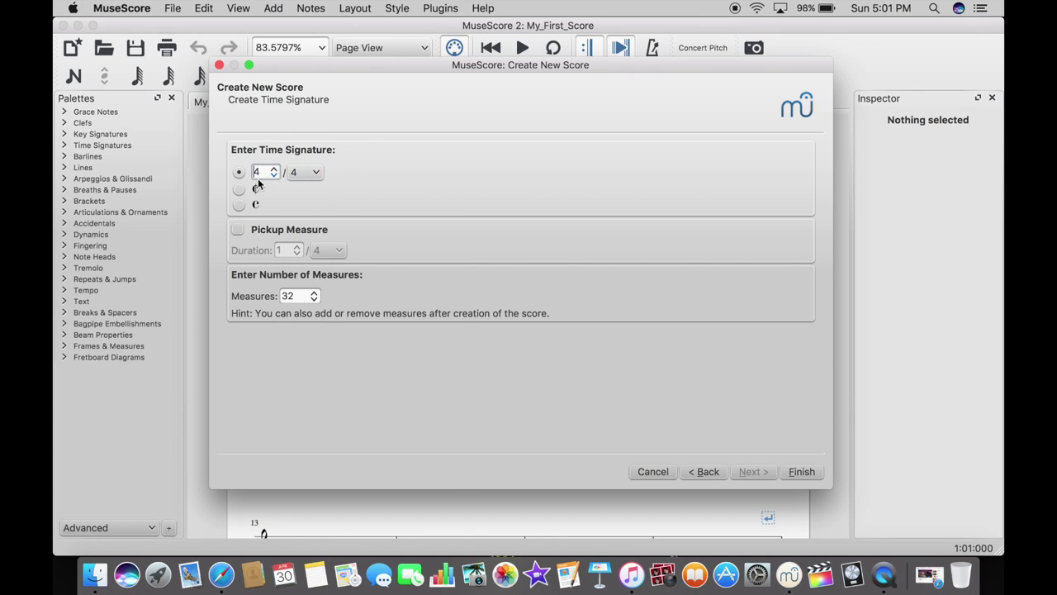
pyautogui.click(299, 297)
pyautogui.press('Up')
pyautogui.press('BackSpace')
# - Finish the wizard to create 'Whatever' and select its single 4/4 measure
pyautogui.click(800, 472)
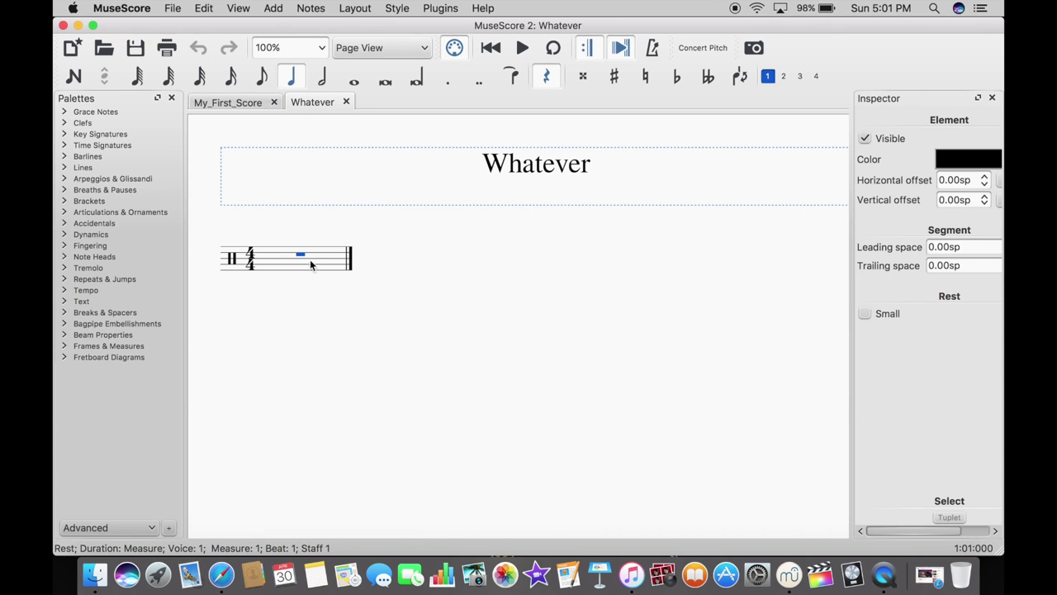
pyautogui.scroll(2, 545, 169)
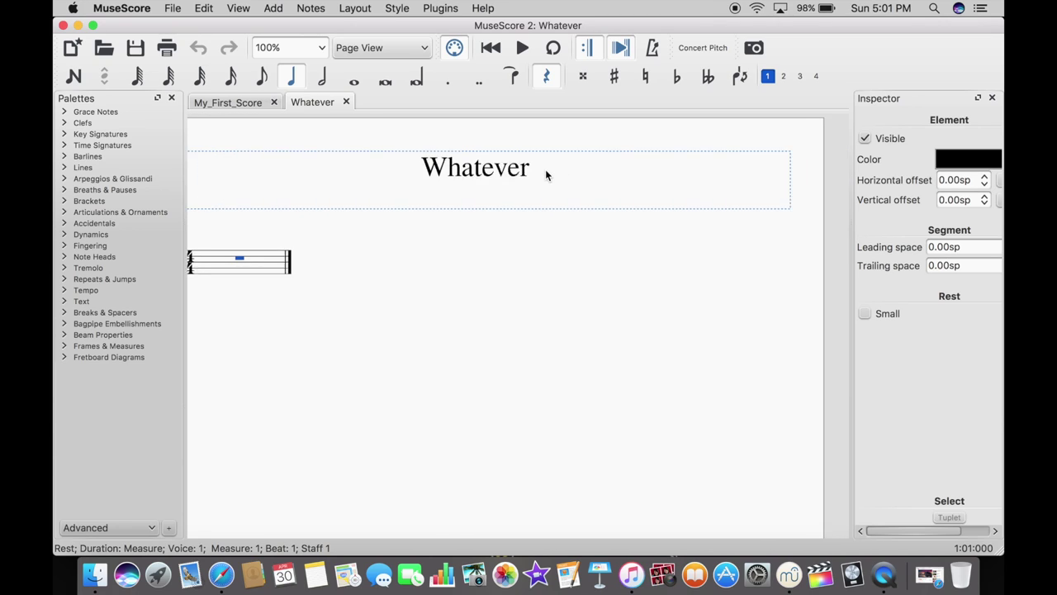
pyautogui.doubleClick(762, 210)
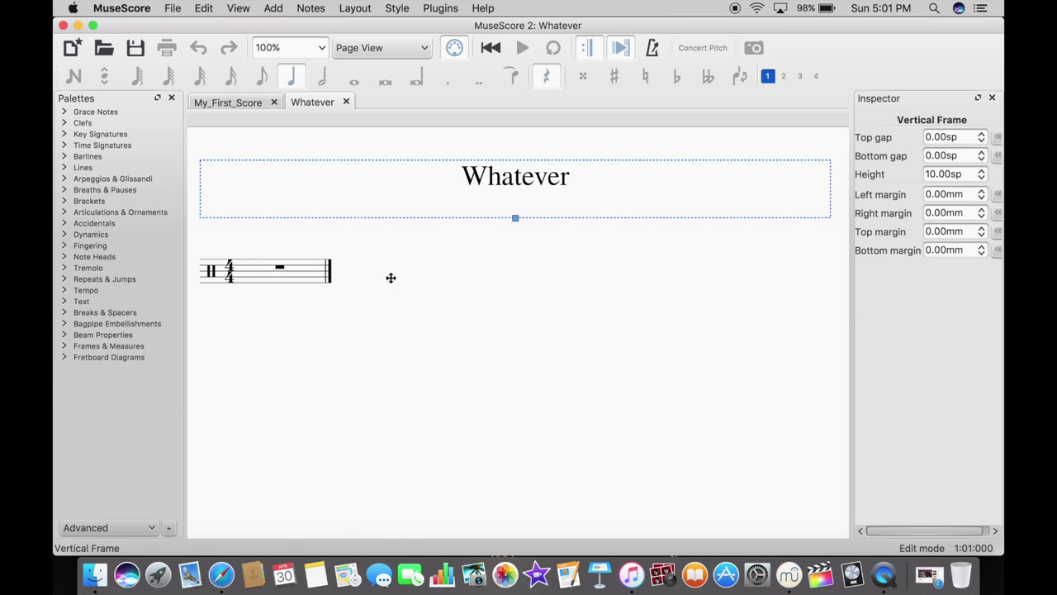
pyautogui.click(263, 275)
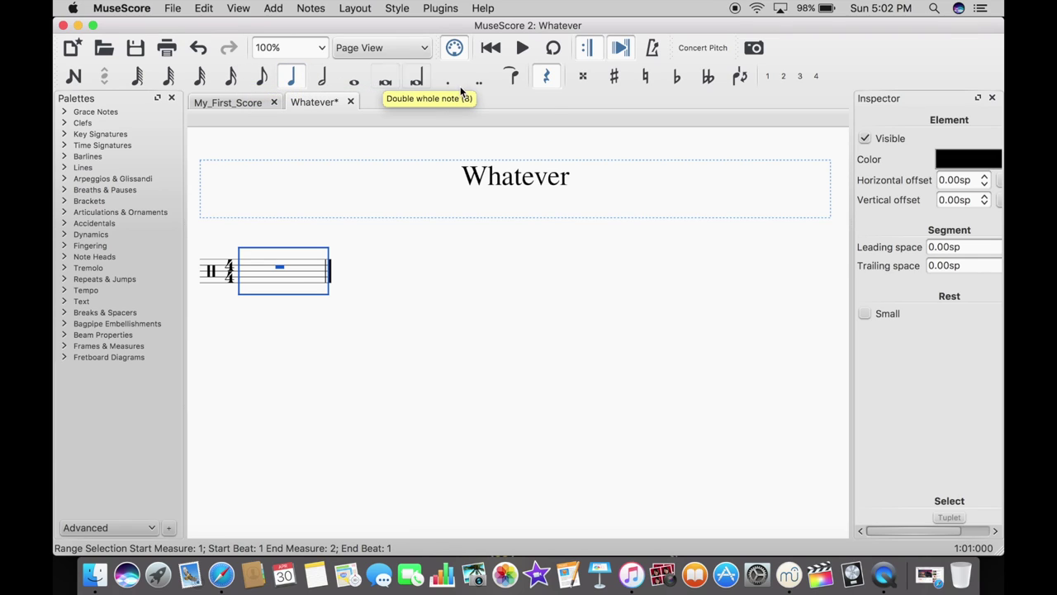
pyautogui.click(541, 81)
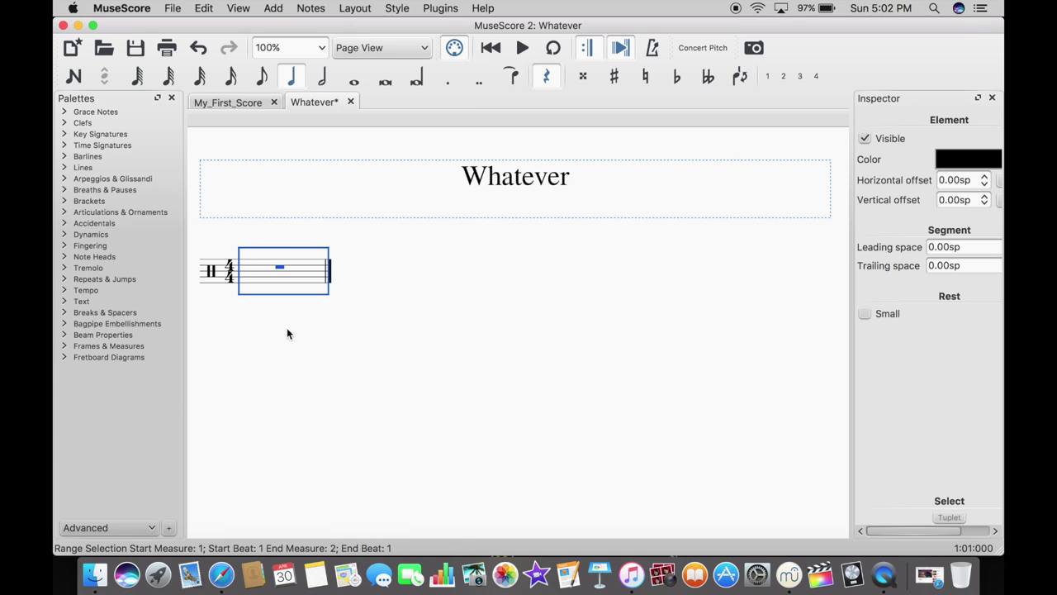
# - Enter a quarter-note hit with the second drum on beat 1, then open Edit Drumset
pyautogui.press('n')
pyautogui.click(159, 506)
pyautogui.click(163, 498)
pyautogui.click(270, 249)
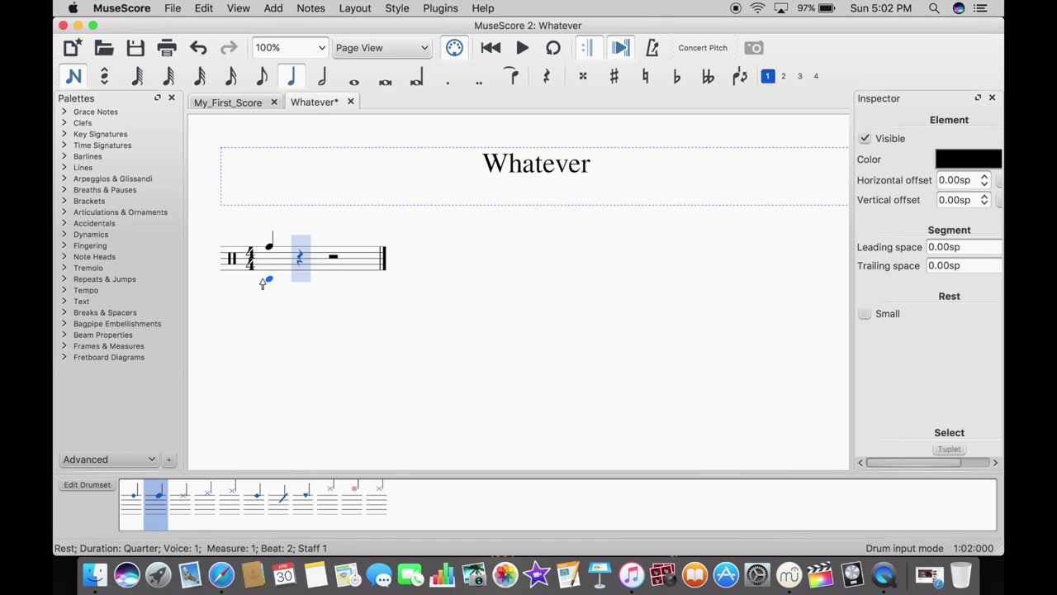
pyautogui.click(86, 485)
# - Select Battery Snare and try downward stems, keeping the stem direction Up
pyautogui.scroll(-3, 455, 226)
pyautogui.scroll(-7, 455, 226)
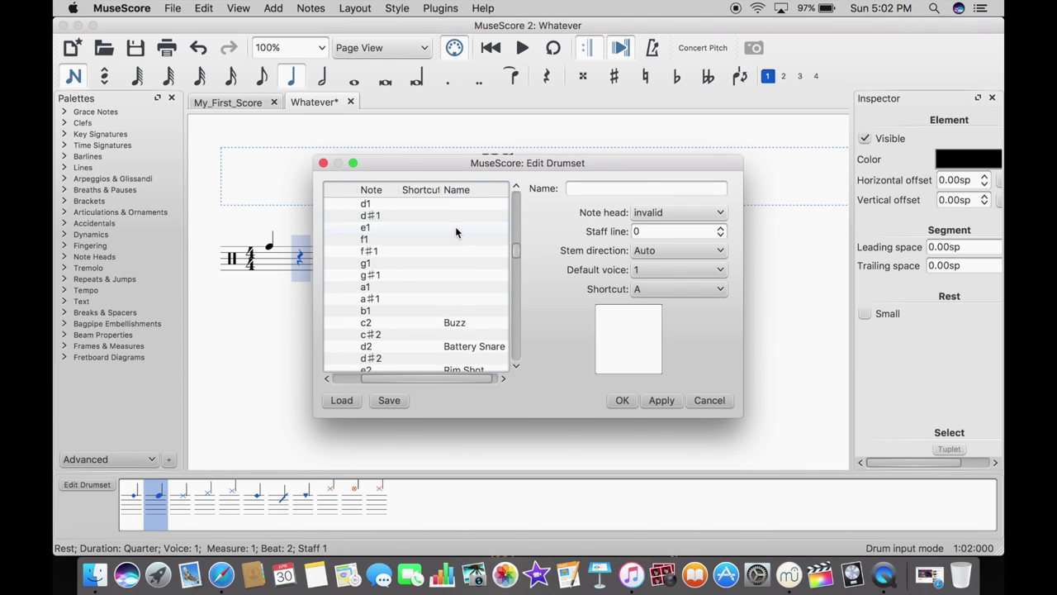
pyautogui.scroll(-1, 455, 226)
pyautogui.click(459, 239)
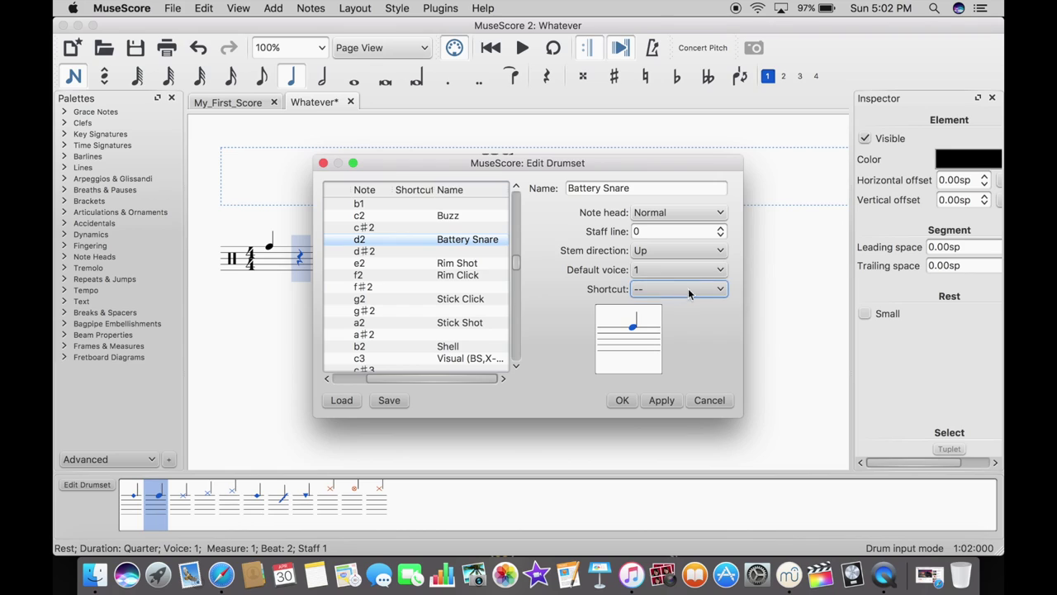
pyautogui.click(717, 255)
pyautogui.click(718, 253)
pyautogui.click(710, 250)
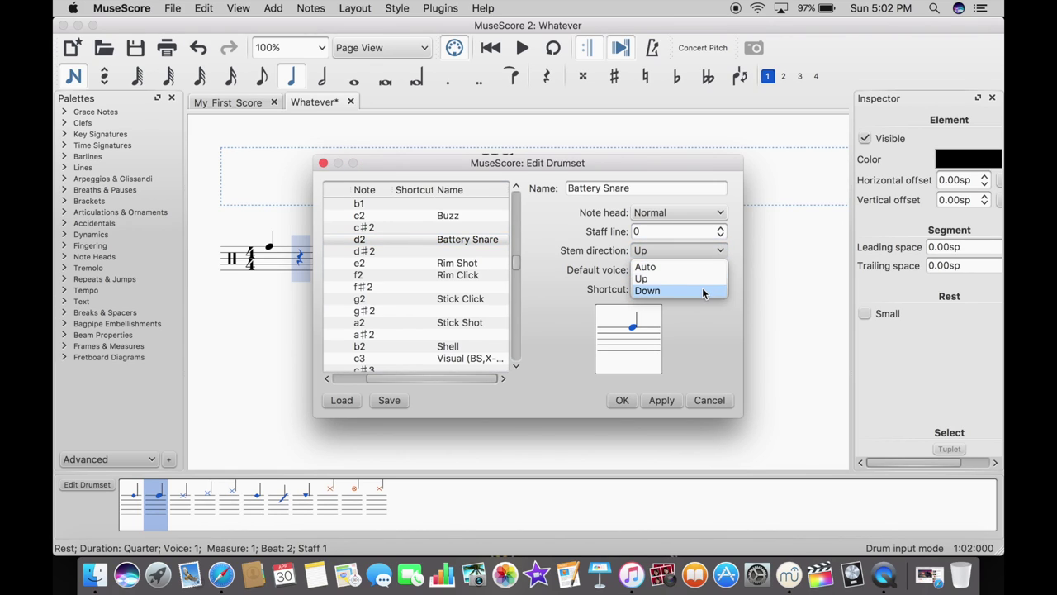
pyautogui.click(702, 289)
pyautogui.click(720, 254)
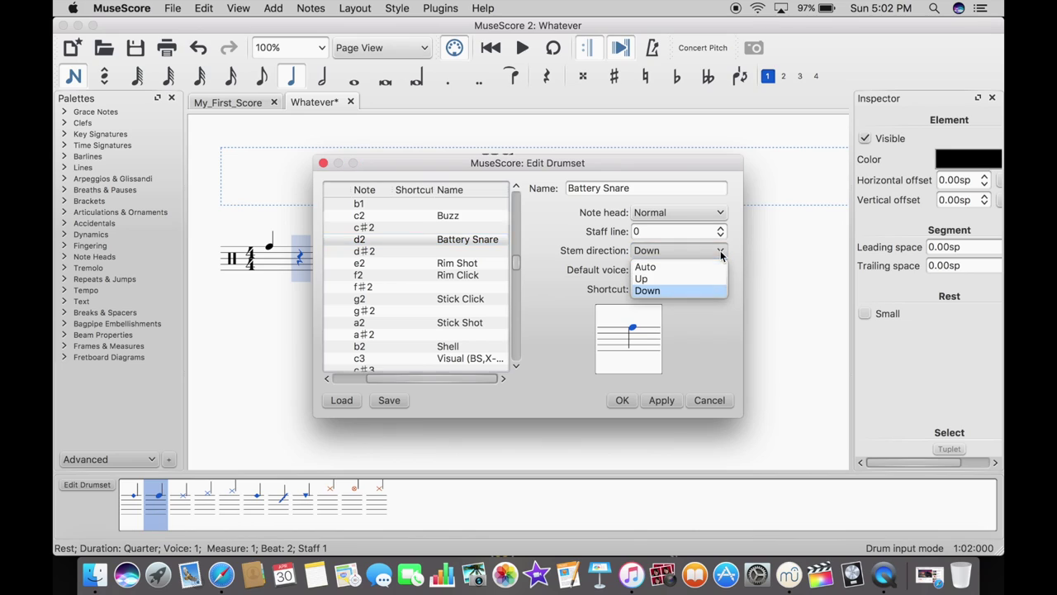
pyautogui.click(692, 281)
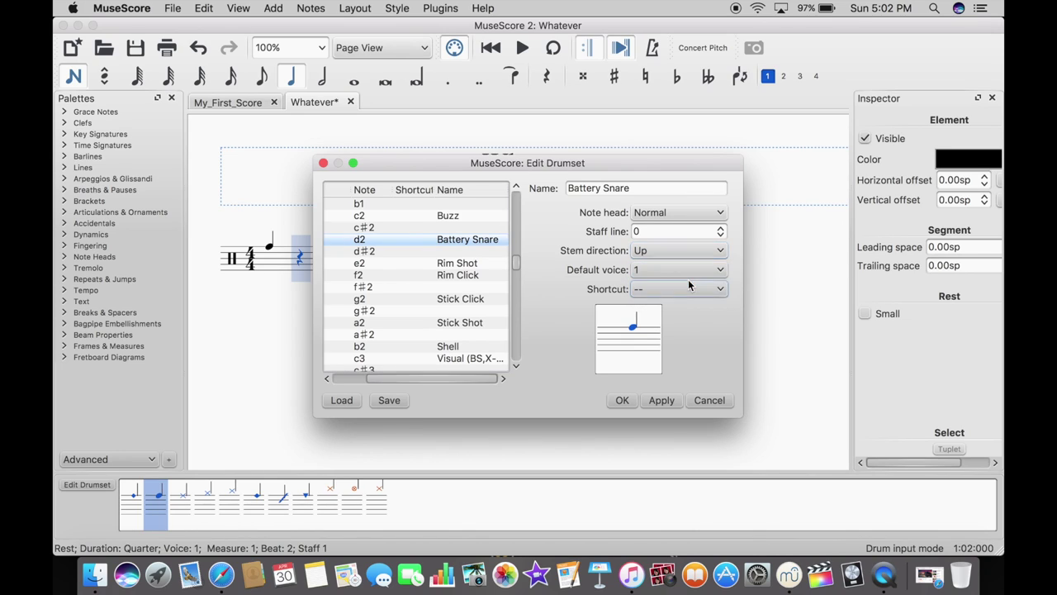
pyautogui.click(718, 215)
# - Try Diamond, Cross and Re noteheads for the snare, then return to Normal
pyautogui.click(682, 213)
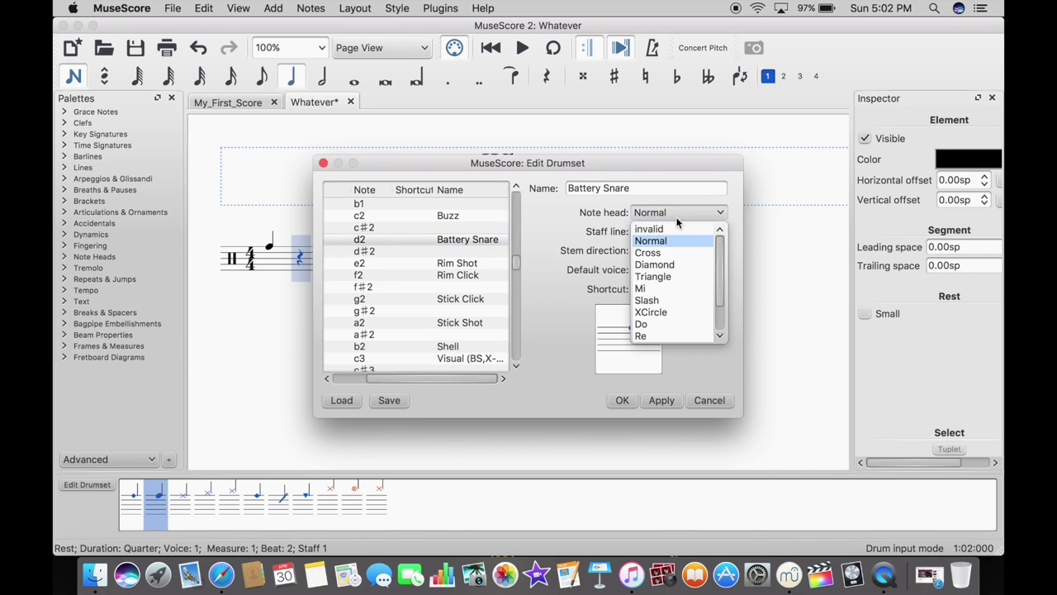
pyautogui.click(661, 266)
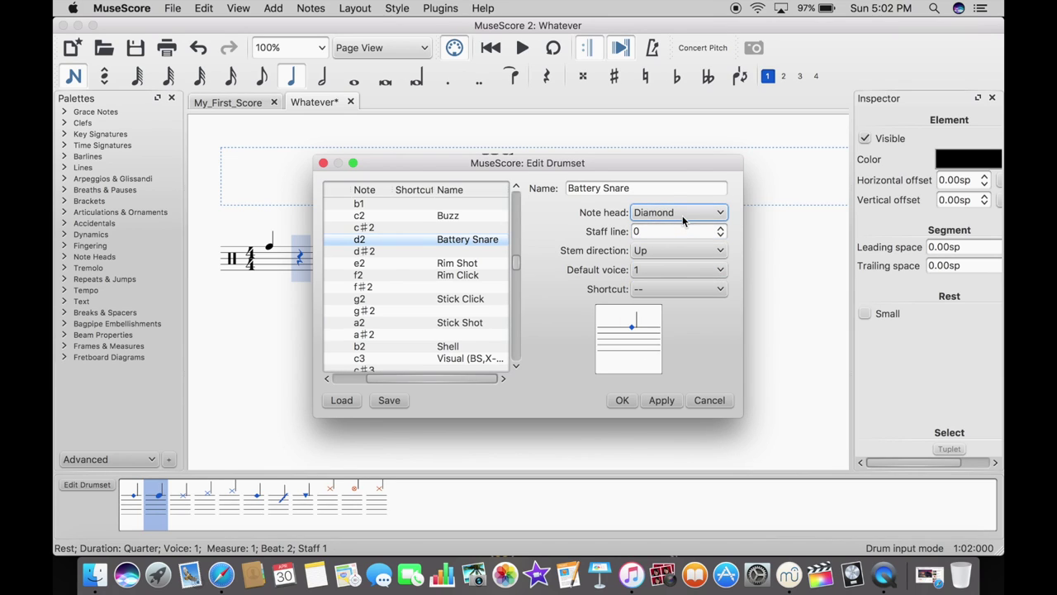
pyautogui.click(682, 215)
pyautogui.click(672, 252)
pyautogui.click(685, 216)
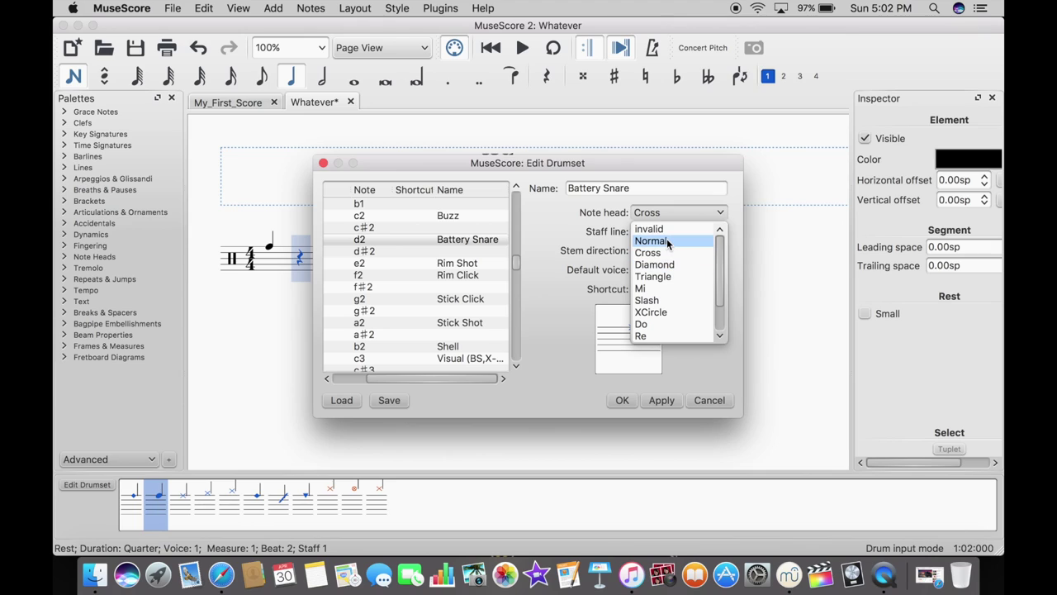
pyautogui.click(657, 336)
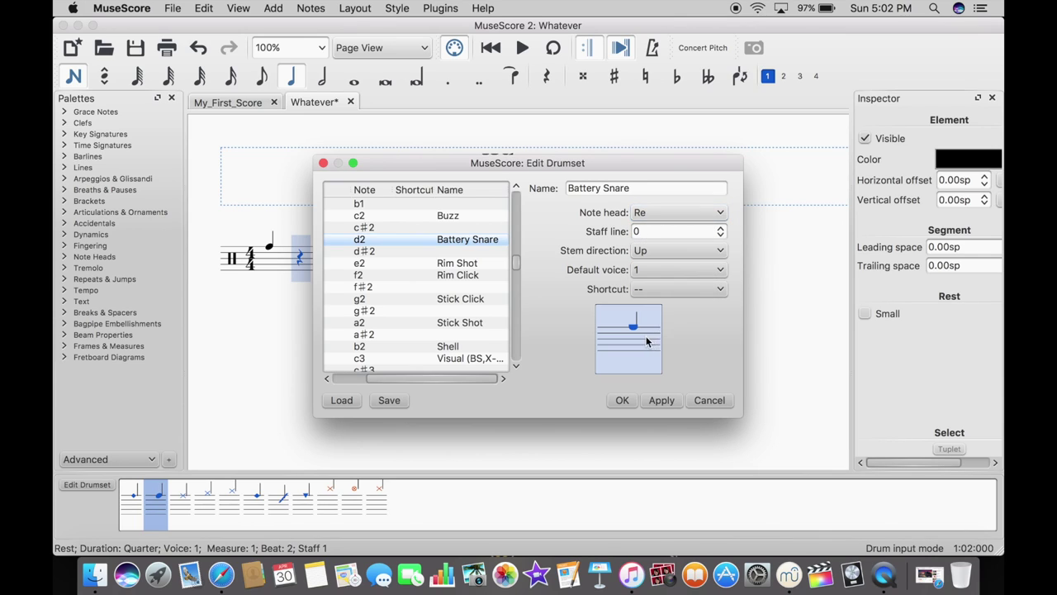
pyautogui.click(677, 212)
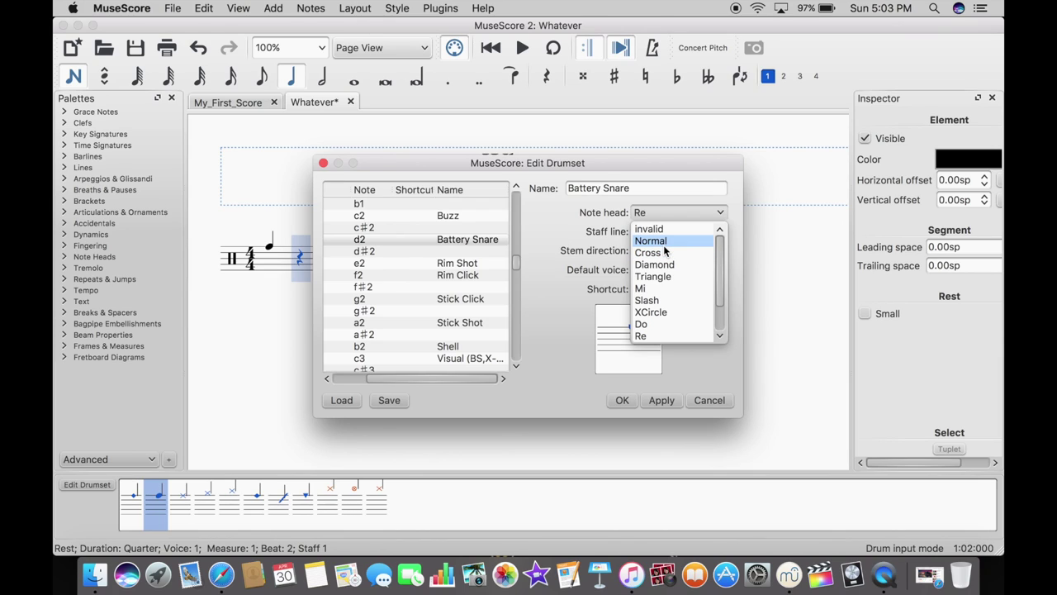
pyautogui.click(666, 243)
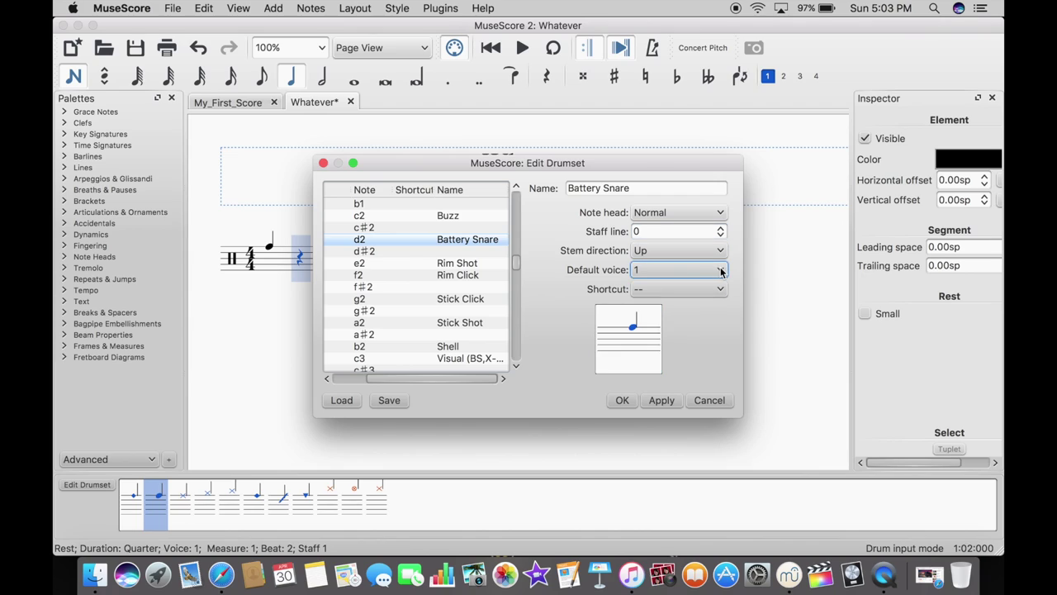
# - Set the Battery Snare's staff line to 7 and confirm the drumset
pyautogui.click(721, 238)
pyautogui.click(720, 237)
pyautogui.click(720, 231)
pyautogui.click(720, 231)
pyautogui.click(721, 231)
pyautogui.click(720, 230)
pyautogui.click(720, 231)
pyautogui.click(720, 231)
pyautogui.click(721, 230)
pyautogui.click(720, 230)
pyautogui.click(720, 231)
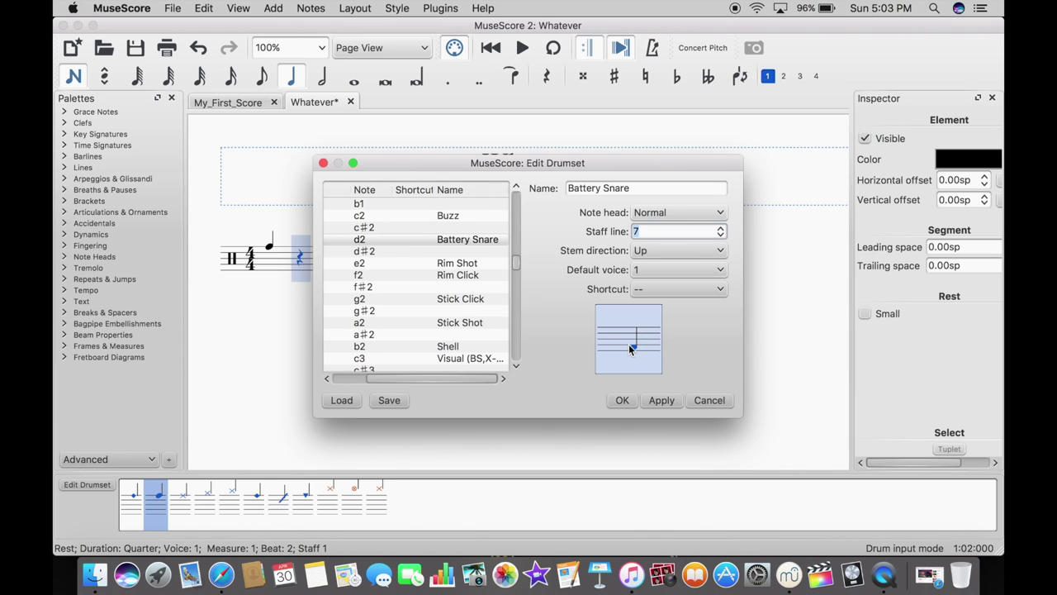
pyautogui.click(624, 401)
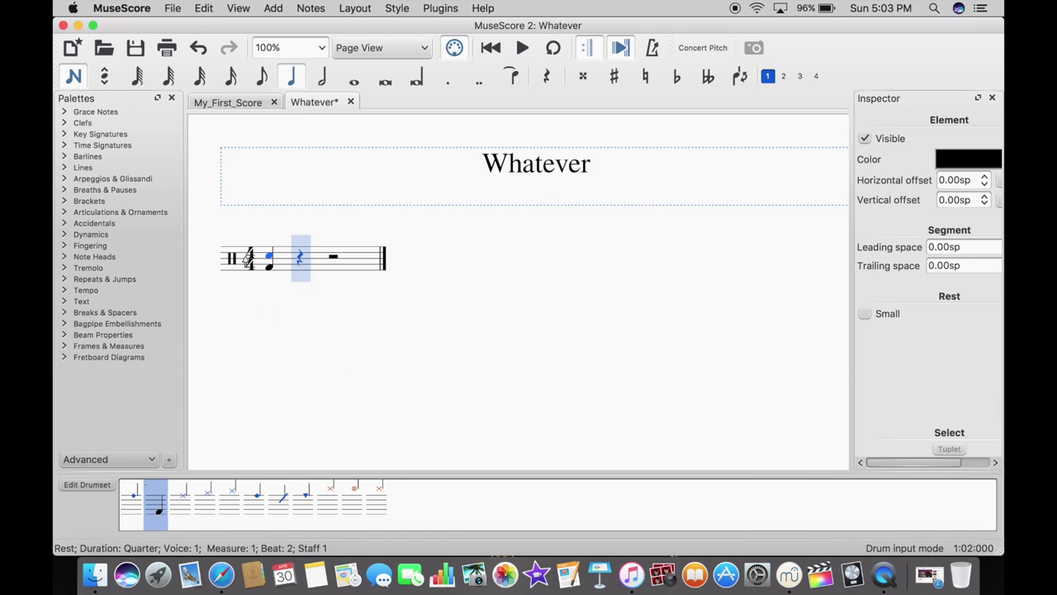
# - Add snare quarter notes on beats 2, 3 and 4
pyautogui.click(300, 269)
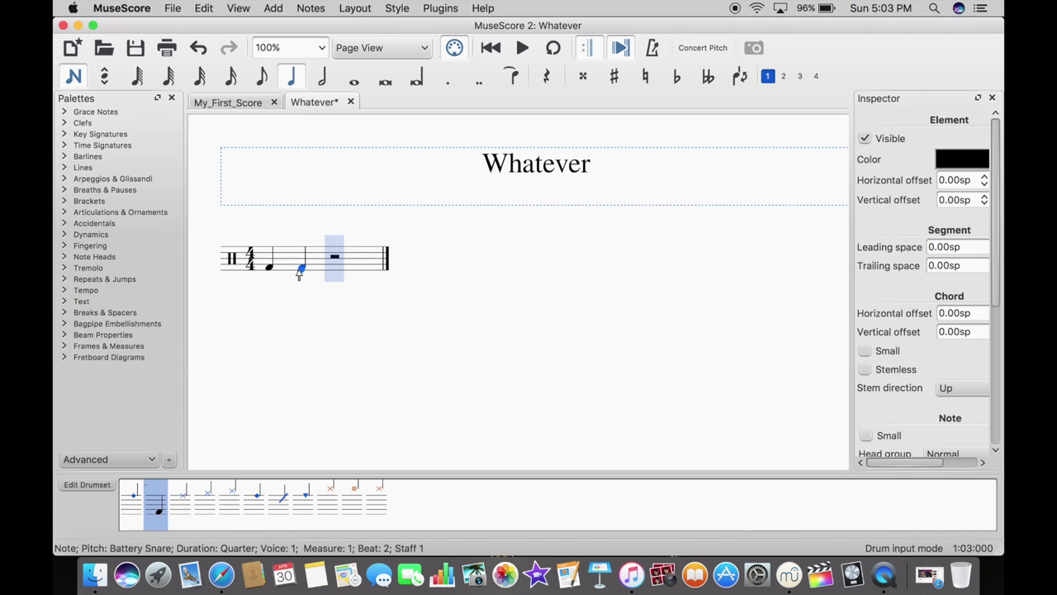
pyautogui.click(323, 272)
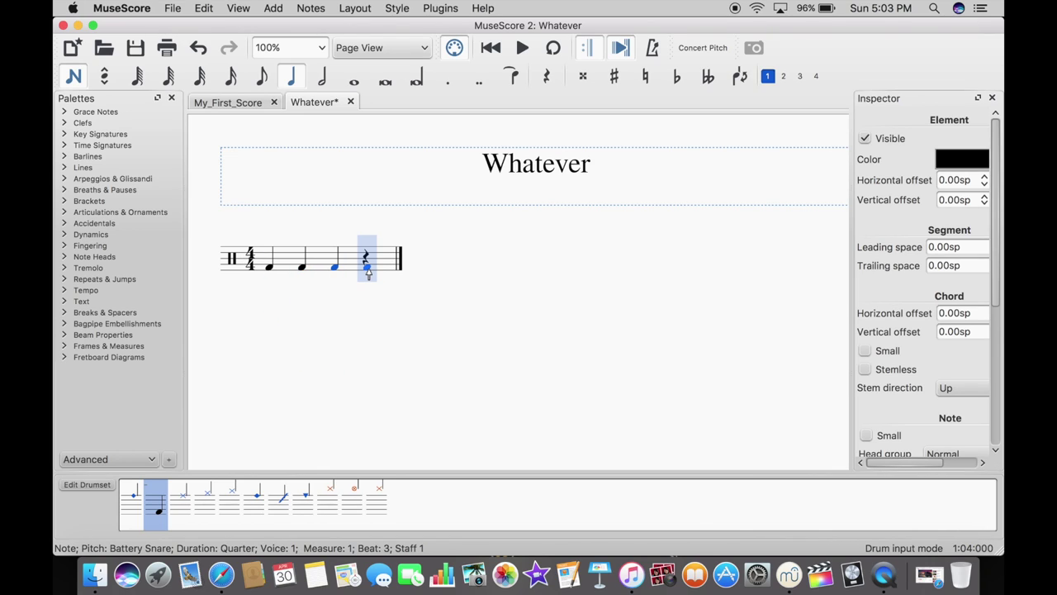
pyautogui.click(369, 271)
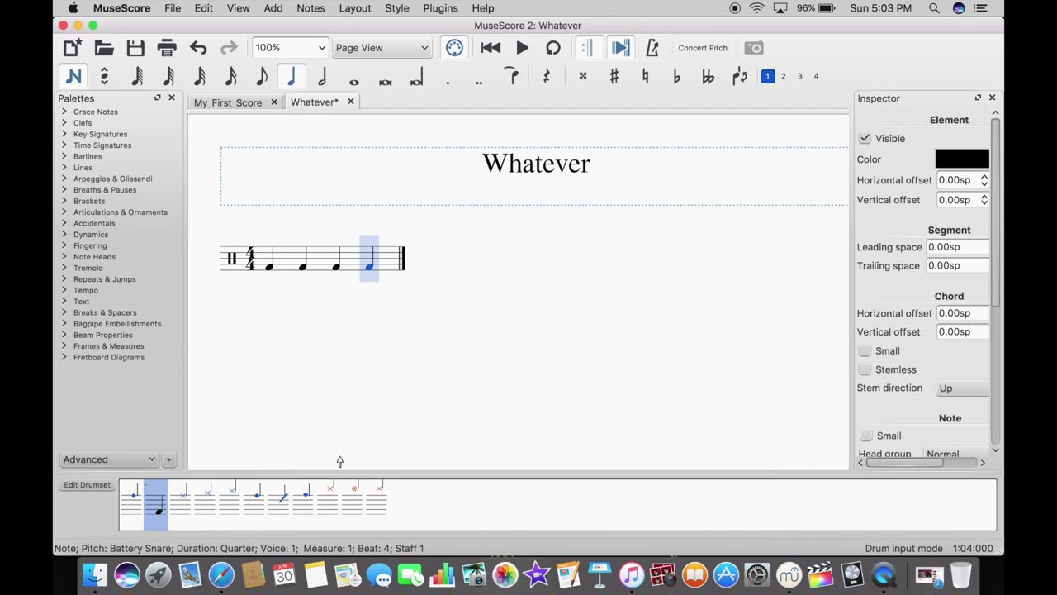
# - Play the measure back from the first note with the metronome on
pyautogui.press('Escape')
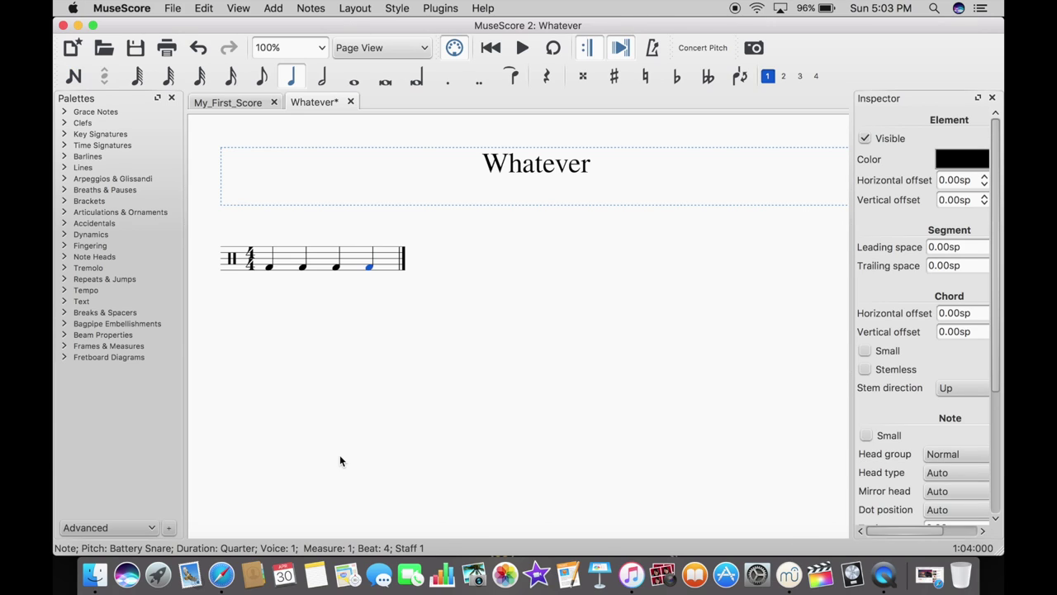
pyautogui.click(270, 267)
pyautogui.press('space')
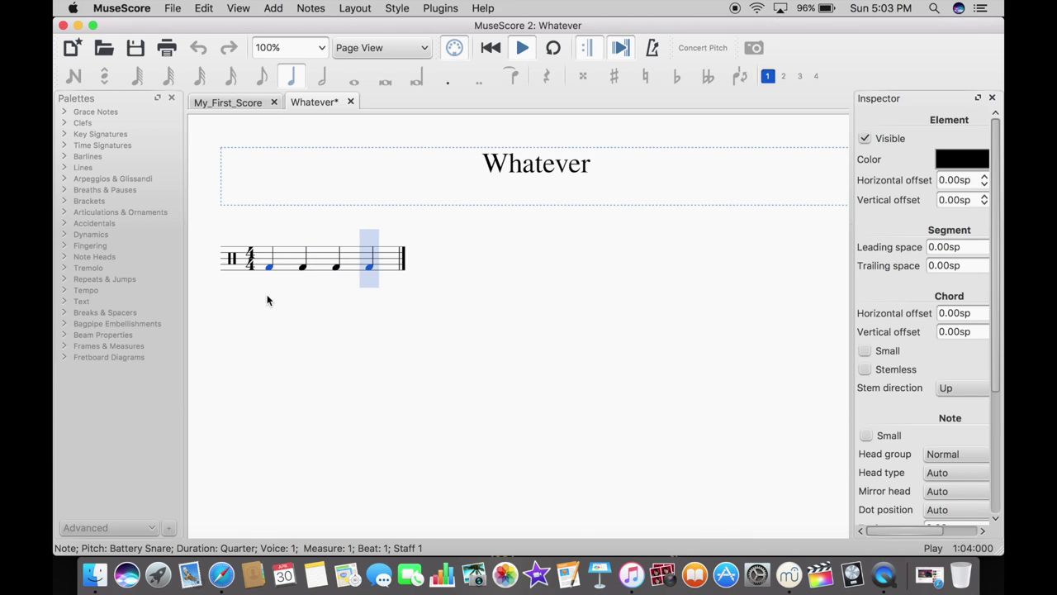
pyautogui.click(652, 49)
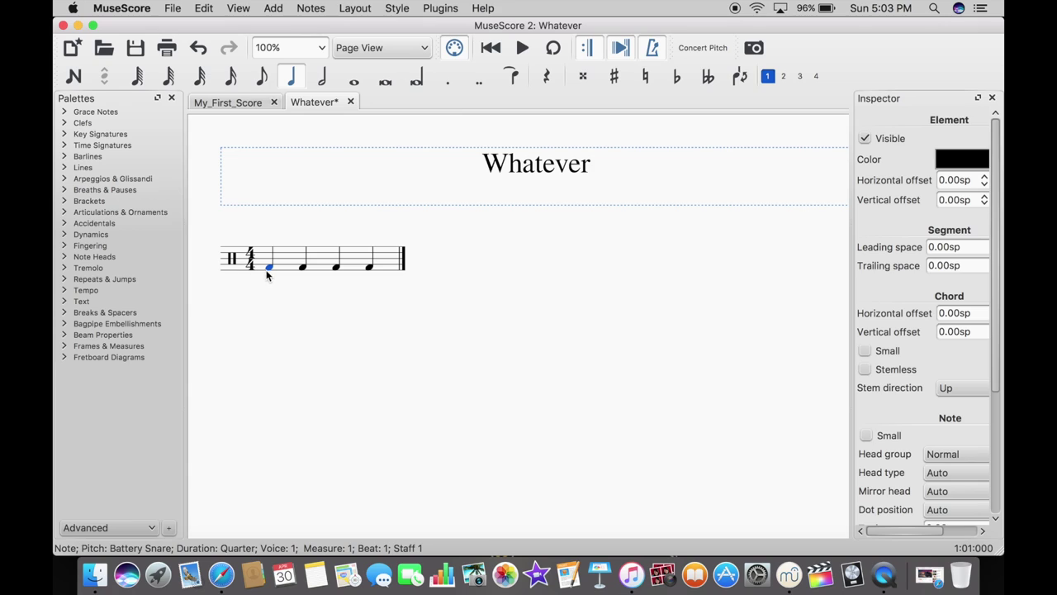
pyautogui.press('space')
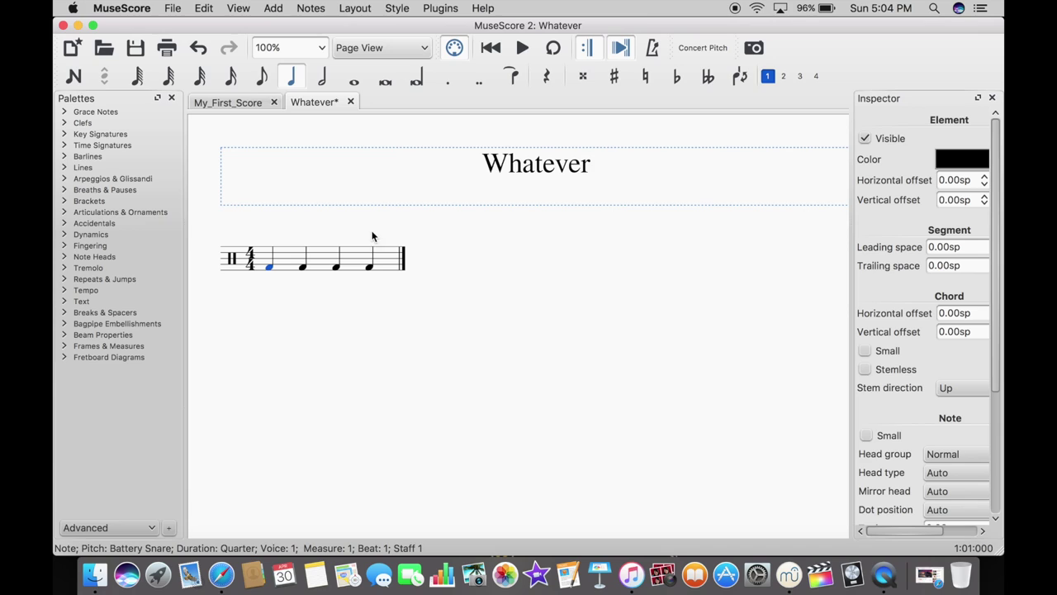
# - Show the Play Panel, raise tempo to 180% (216 BPM) and lower the volume
pyautogui.click(240, 9)
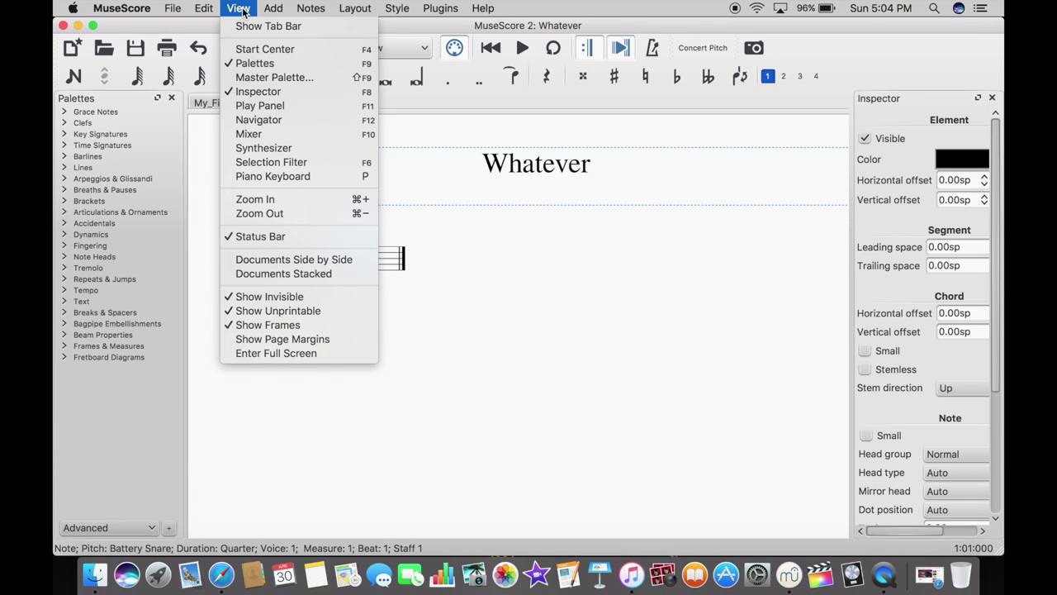
pyautogui.click(271, 106)
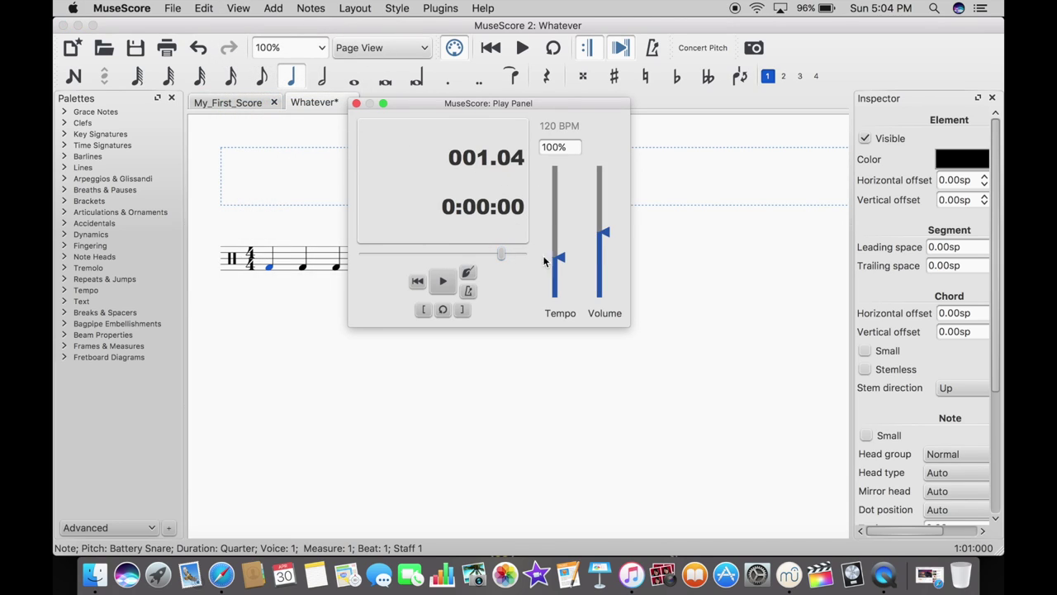
pyautogui.moveTo(565, 262); pyautogui.dragTo(565, 227)
pyautogui.moveTo(605, 231); pyautogui.dragTo(603, 239)
# - Play the measure at the faster tempo with the metronome, then close the Play Panel
pyautogui.click(442, 281)
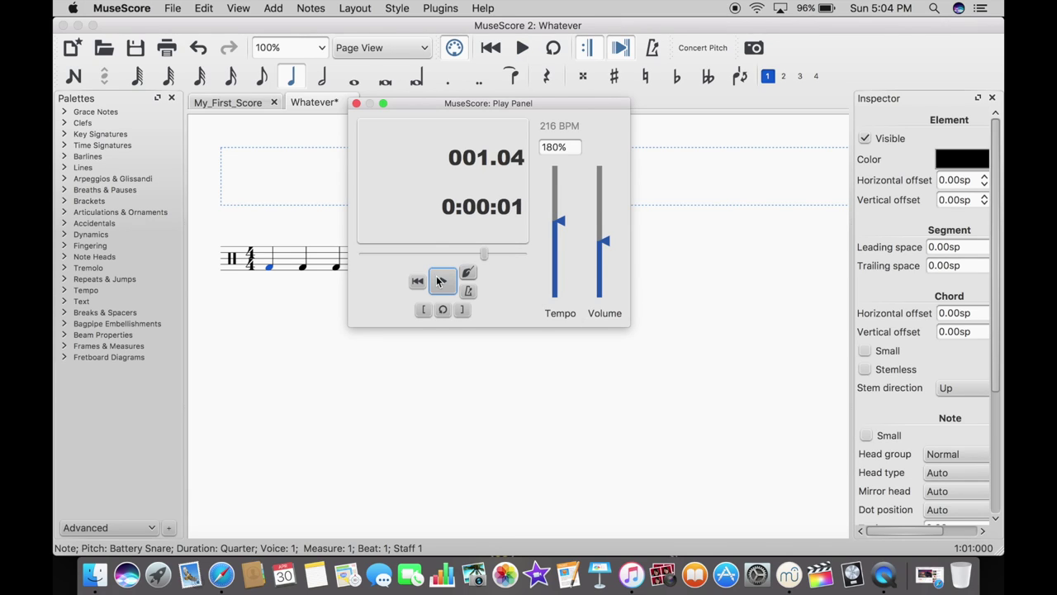
pyautogui.click(442, 281)
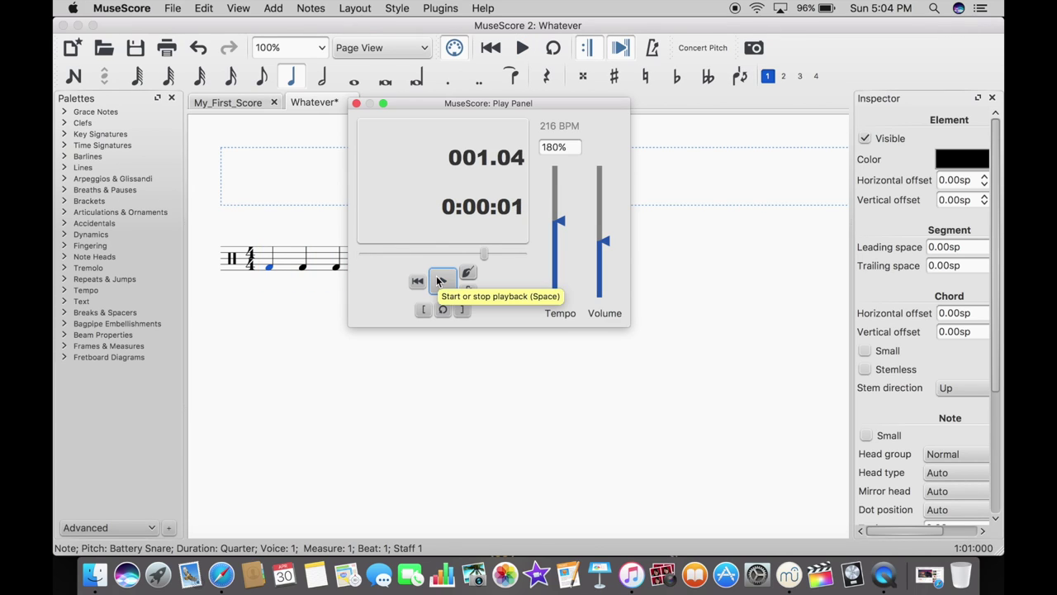
pyautogui.click(438, 281)
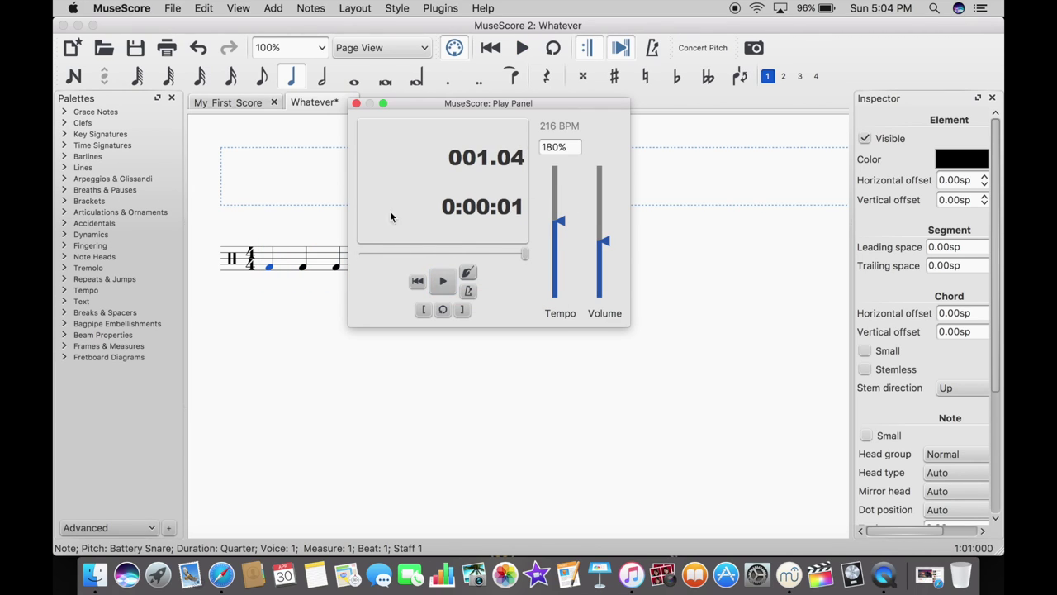
pyautogui.click(654, 47)
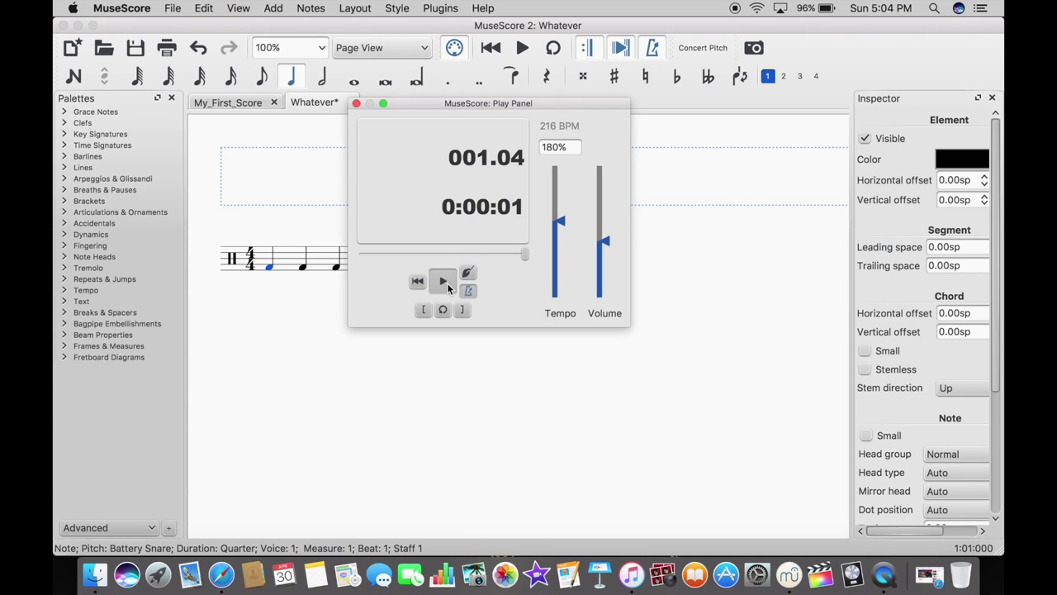
pyautogui.click(444, 282)
pyautogui.click(444, 281)
pyautogui.click(356, 104)
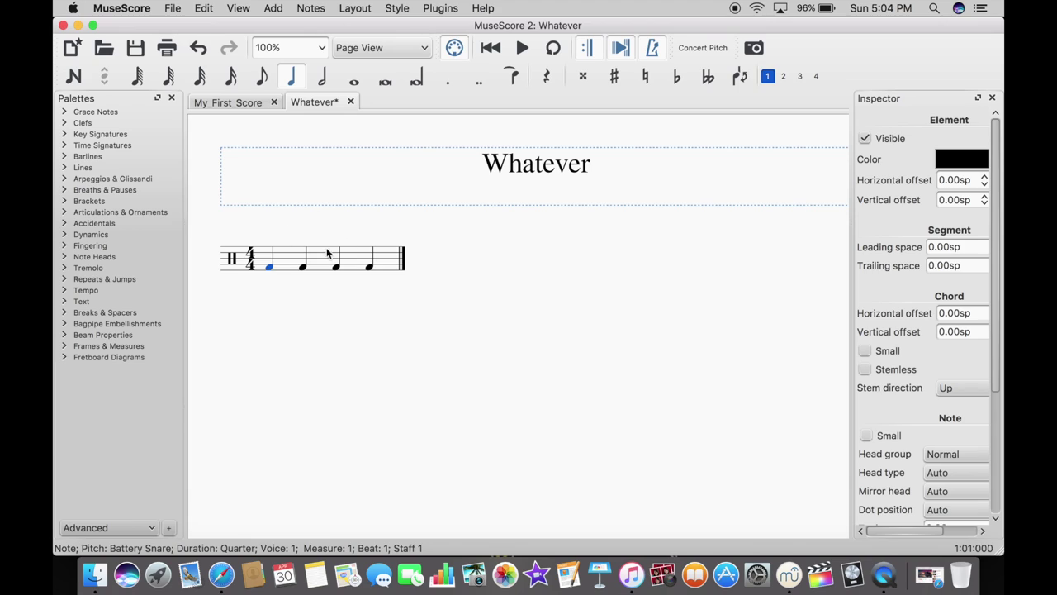
# - Make the opening note an eighth, add snare eighths after it, and play the measure
pyautogui.click(262, 76)
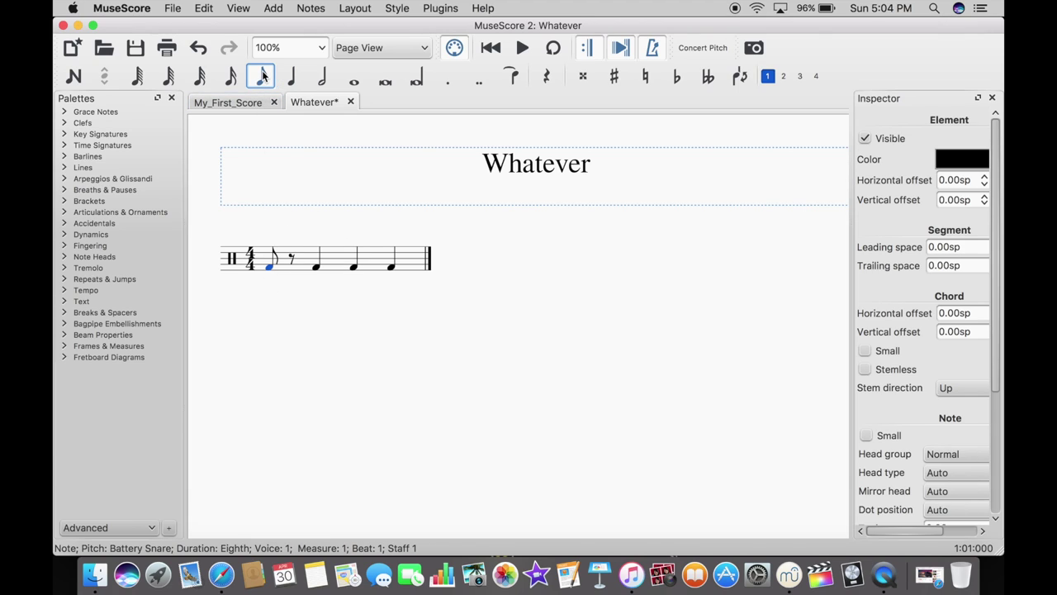
pyautogui.press('n')
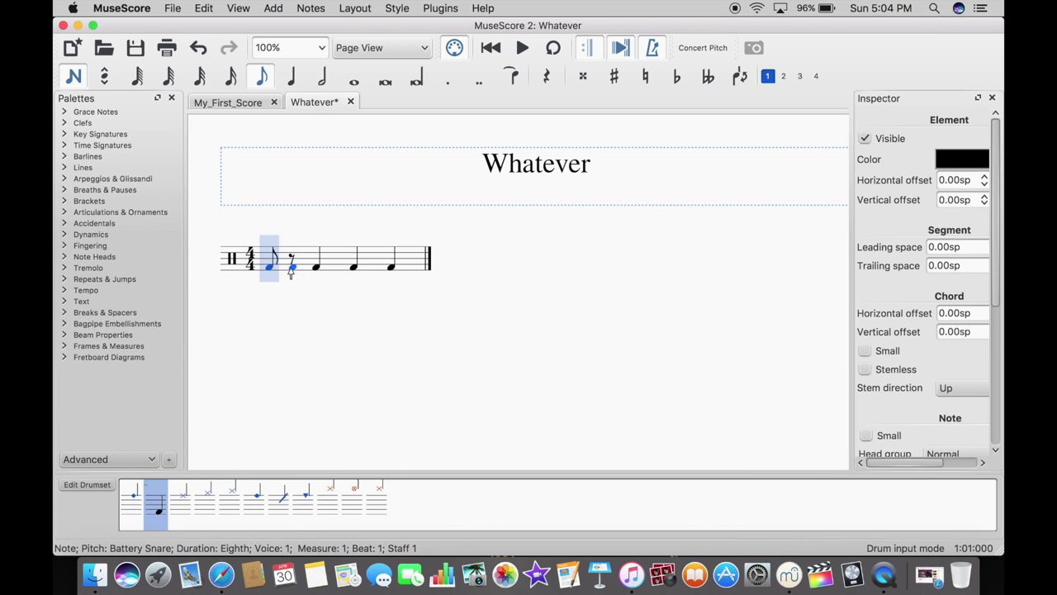
pyautogui.click(291, 268)
pyautogui.click(319, 269)
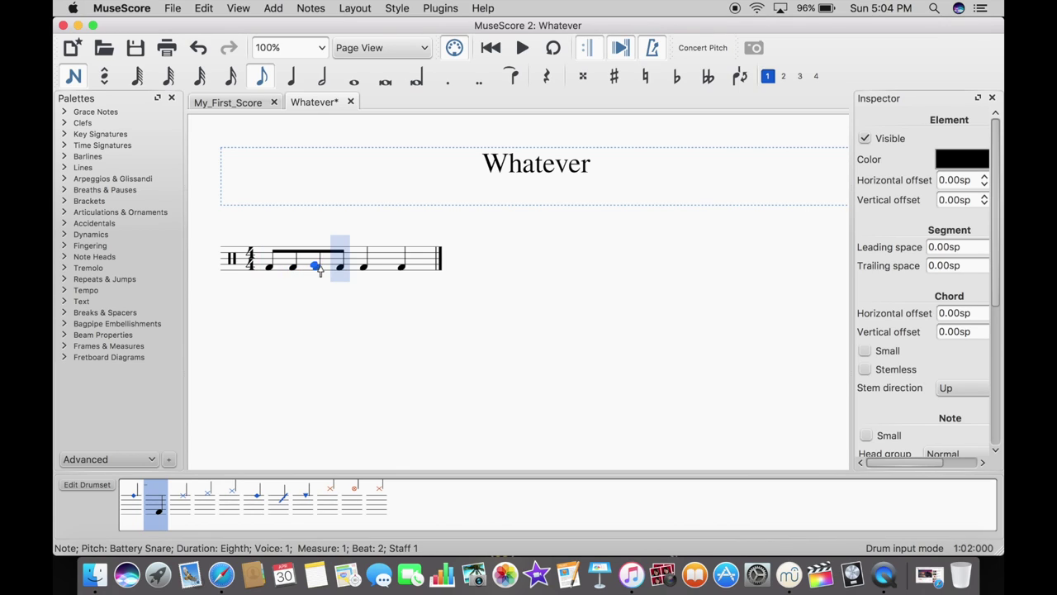
pyautogui.click(366, 272)
pyautogui.press('Escape')
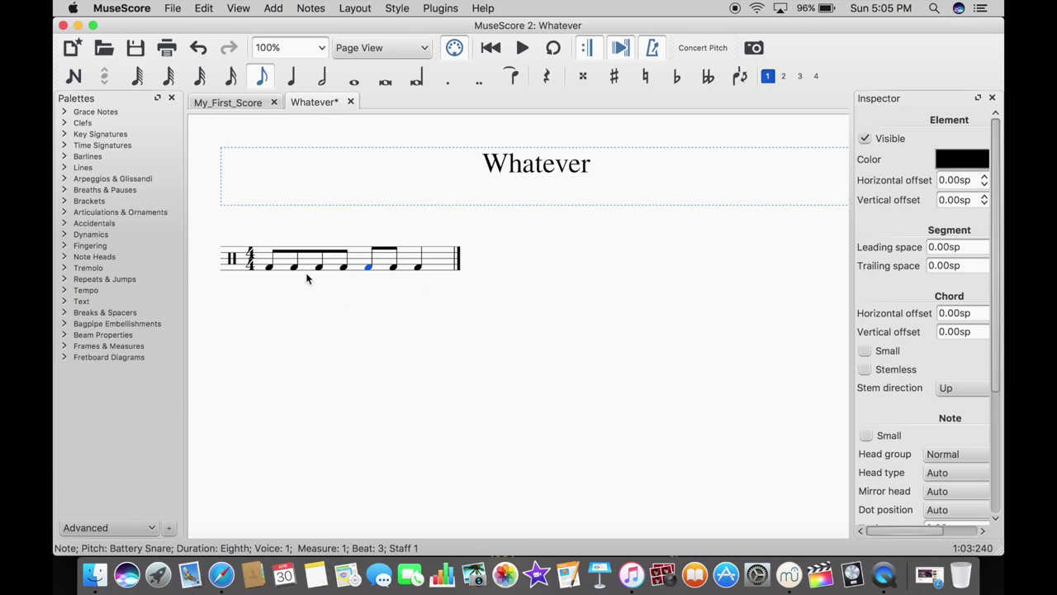
pyautogui.click(267, 266)
pyautogui.press('space')
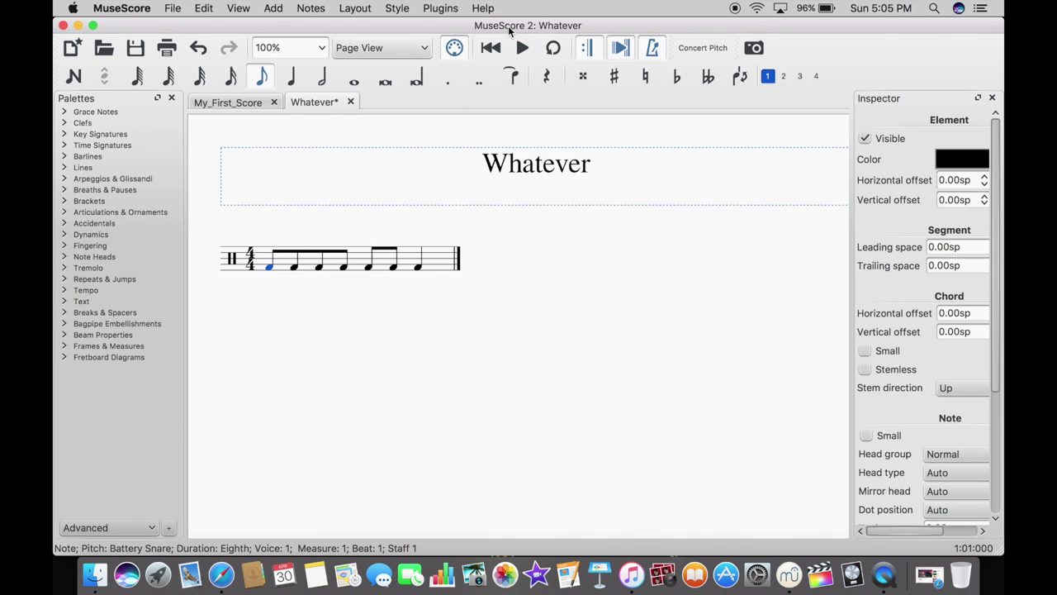
pyautogui.click(271, 334)
pyautogui.press('space')
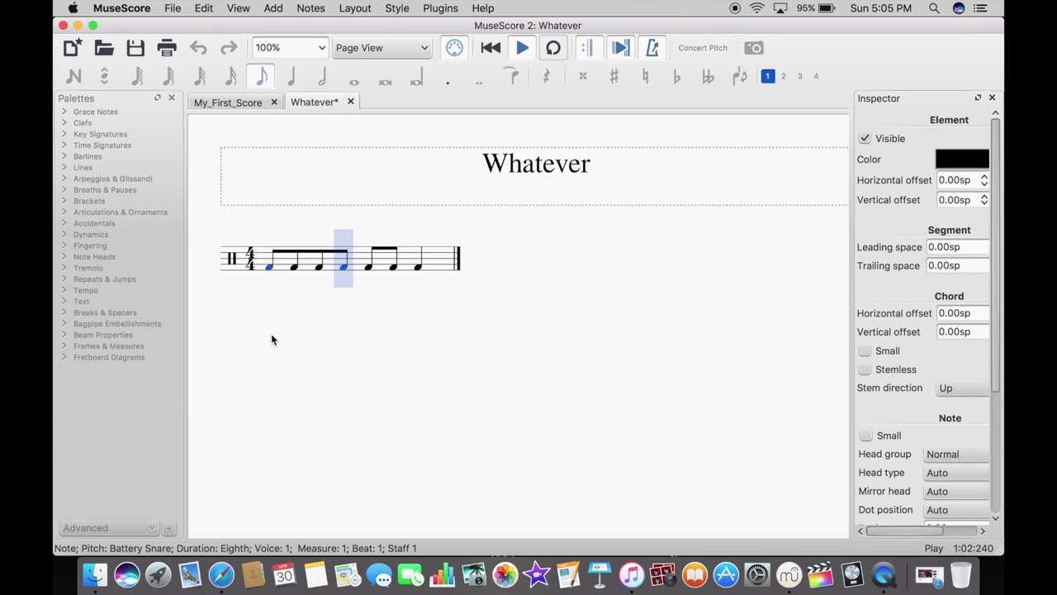
pyautogui.click(332, 329)
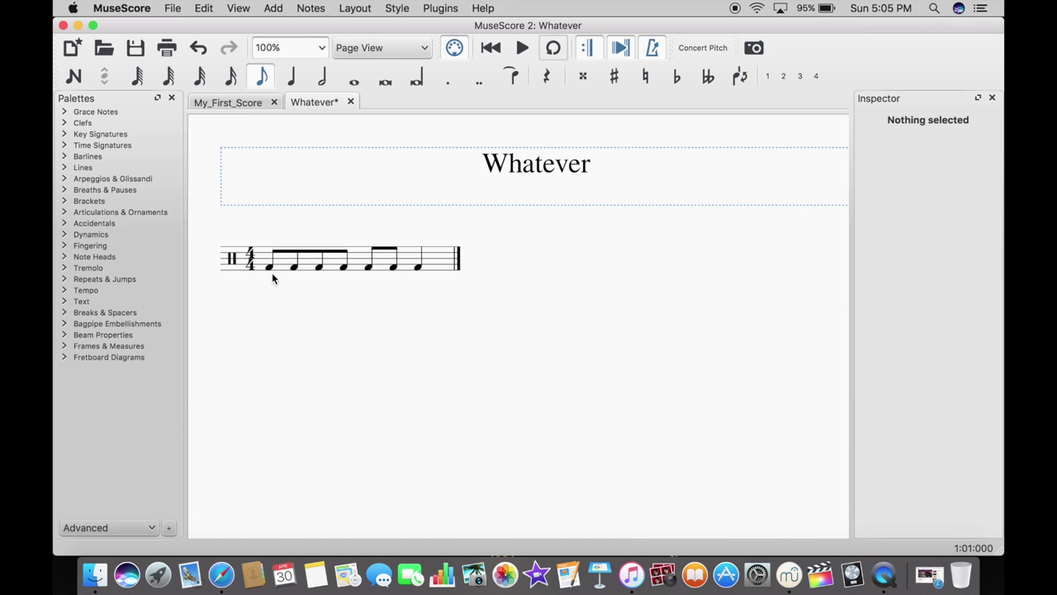
# - Split the first eighth into two sixteenth snare notes and play the revised rhythm
pyautogui.click(270, 268)
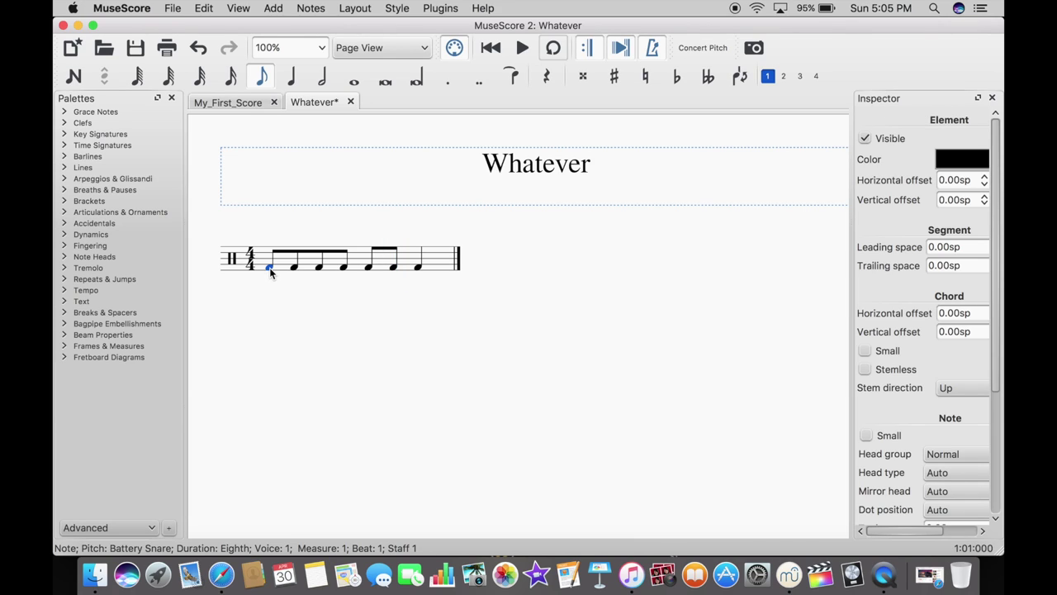
pyautogui.click(231, 76)
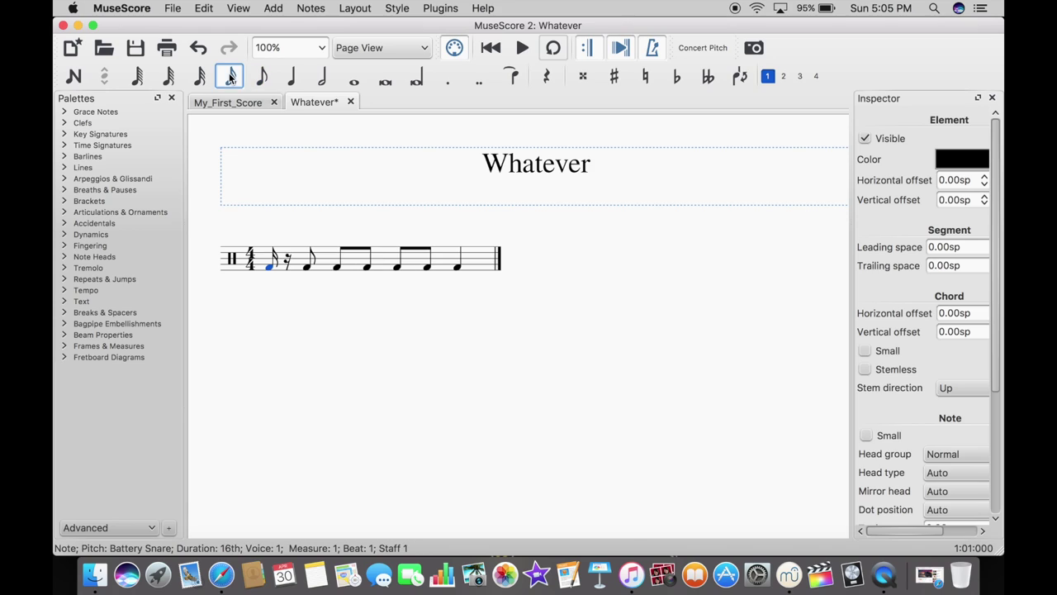
pyautogui.press('n')
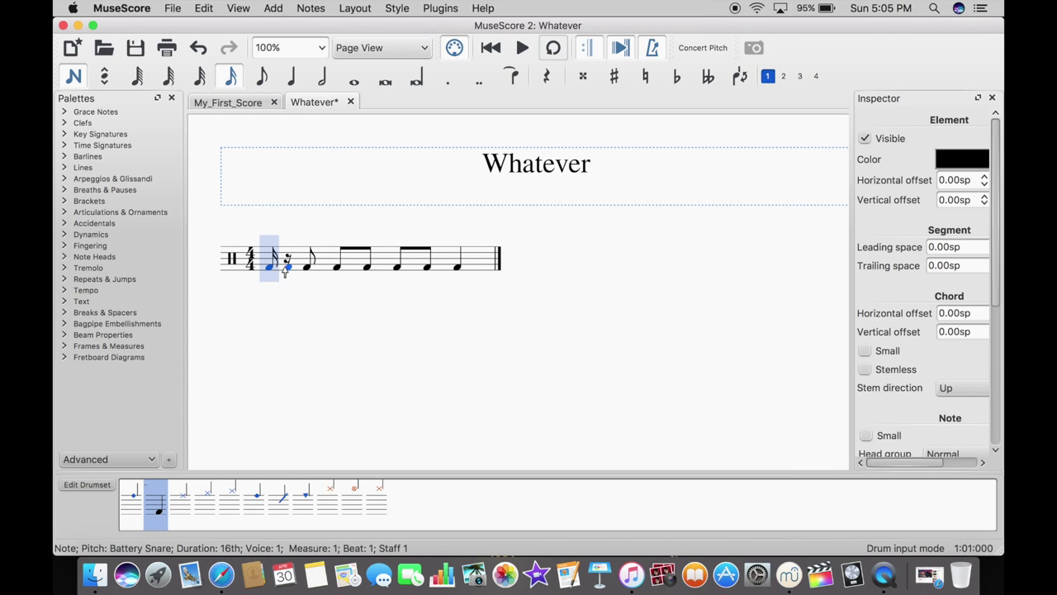
pyautogui.click(291, 270)
pyautogui.press('Escape')
pyautogui.press('space')
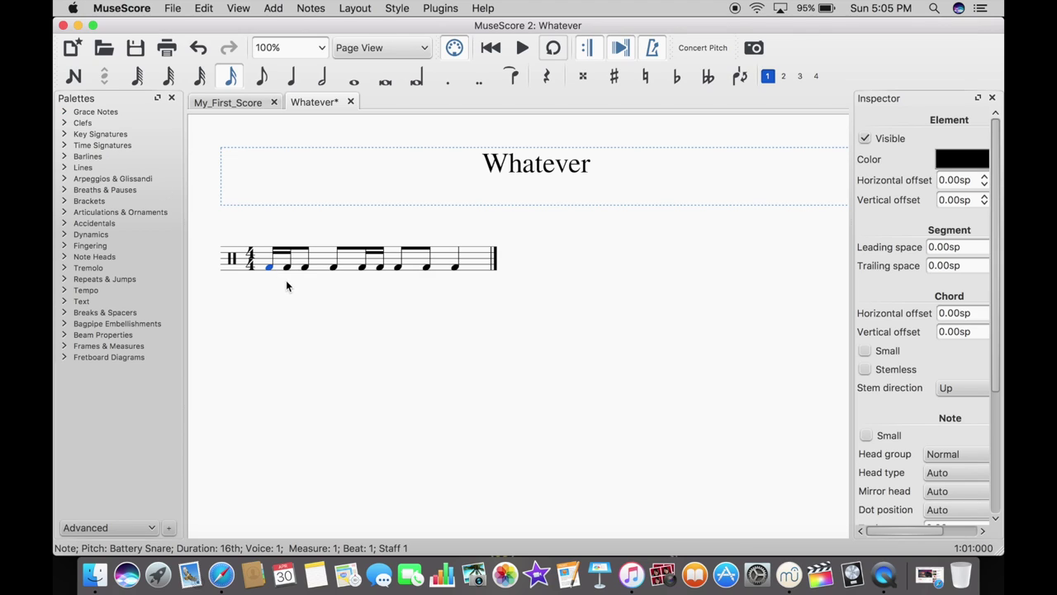
# - Add acciaccatura grace notes before the first snare note and the beat-2 note
pyautogui.click(68, 112)
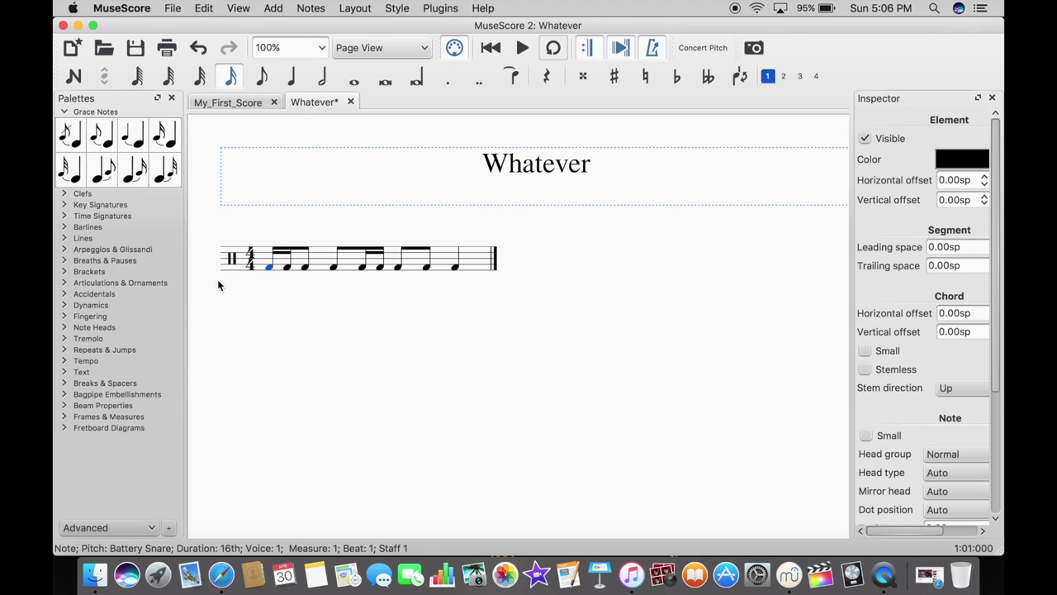
pyautogui.click(71, 133)
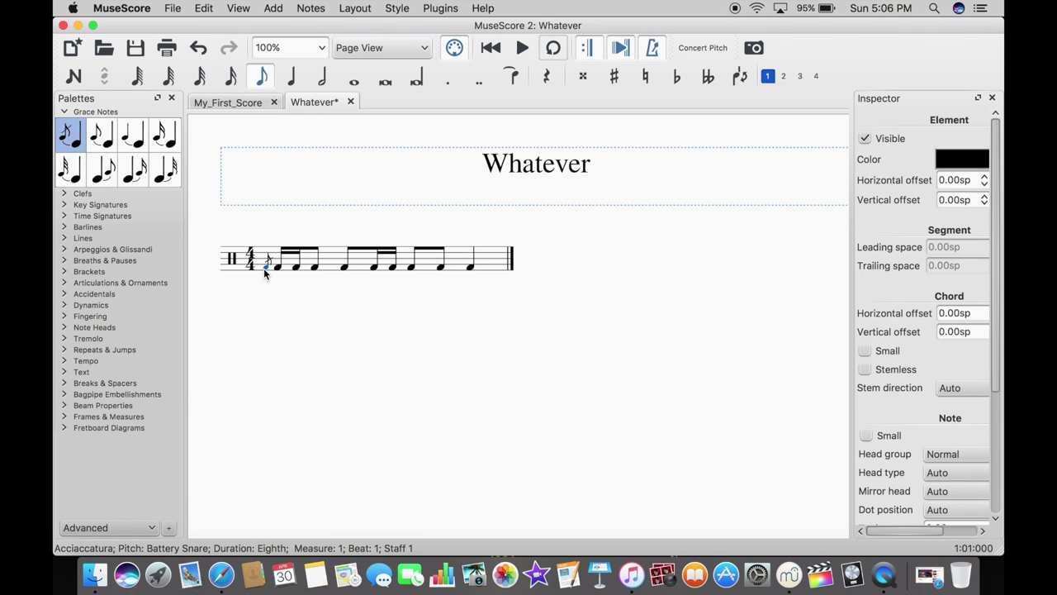
pyautogui.press('space')
pyautogui.press('space')
pyautogui.press('Right')
pyautogui.press('/')
pyautogui.hscroll(3, 630, 275)
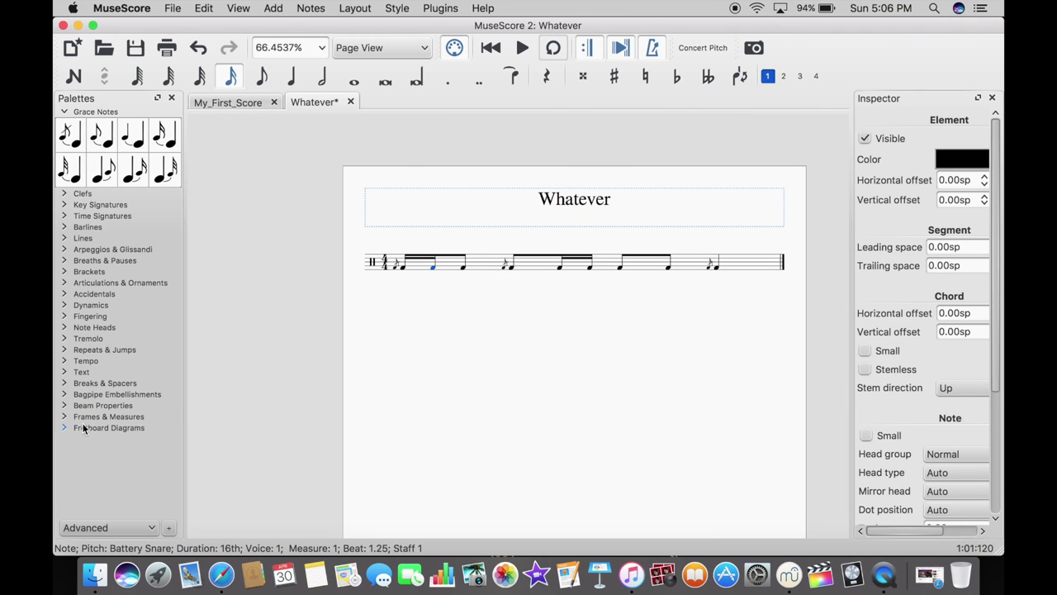
pyautogui.click(86, 339)
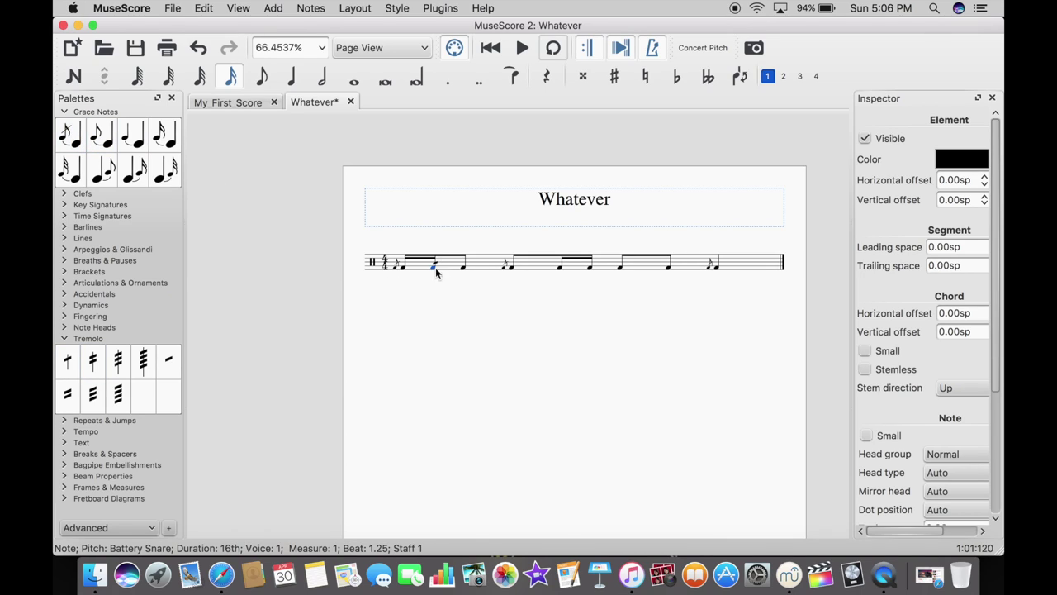
pyautogui.click(618, 268)
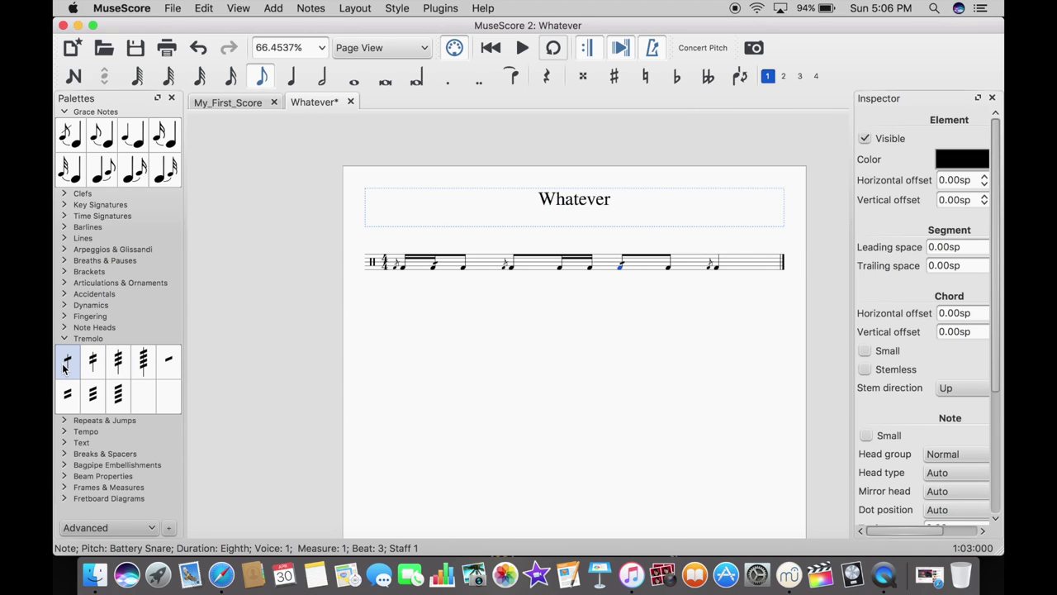
pyautogui.click(557, 272)
pyautogui.click(512, 268)
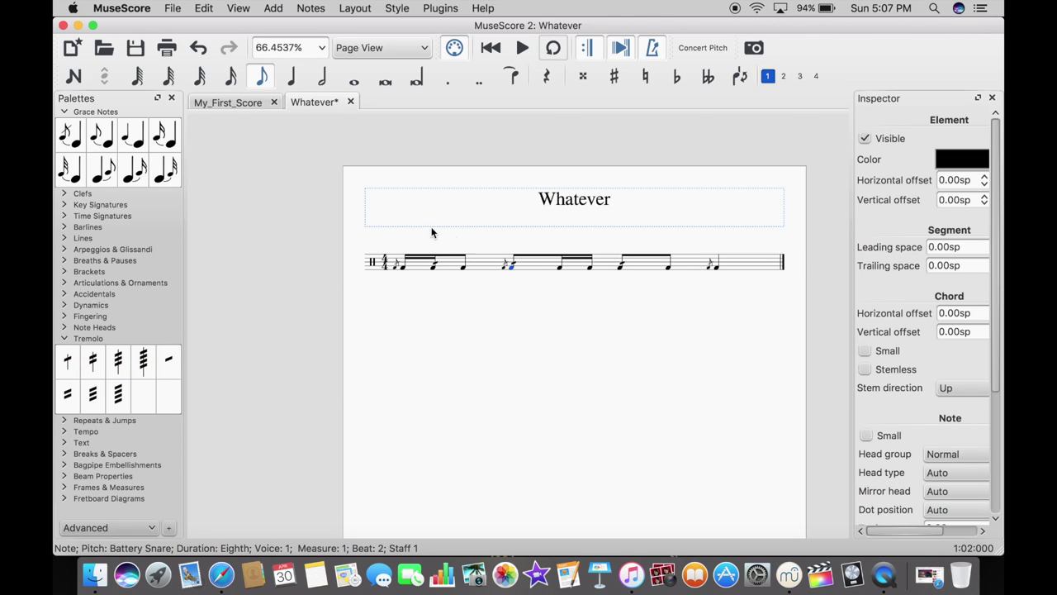
pyautogui.click(398, 272)
pyautogui.click(394, 270)
pyautogui.click(395, 273)
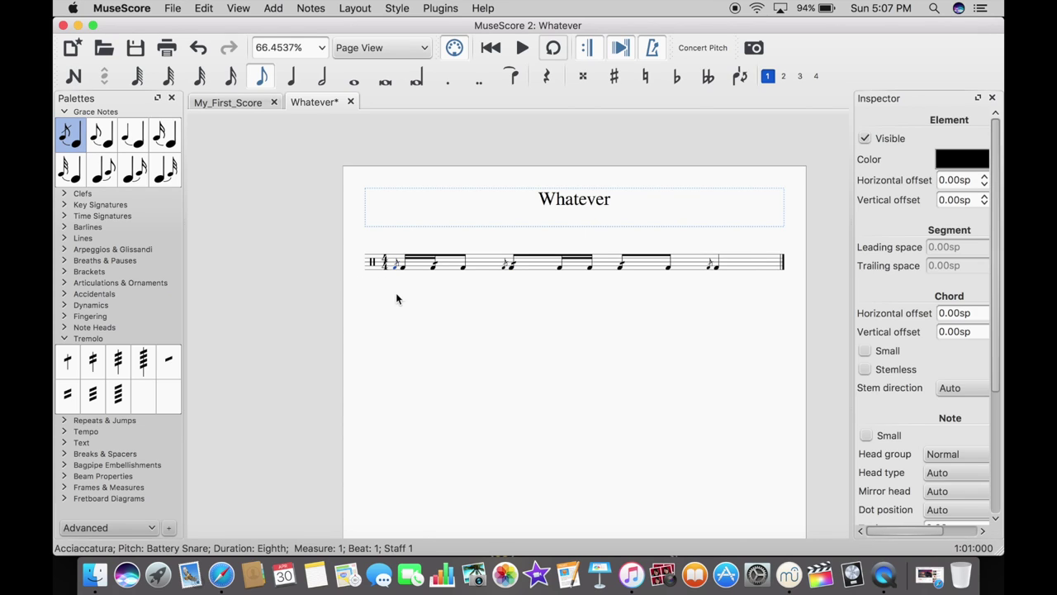
pyautogui.press('space')
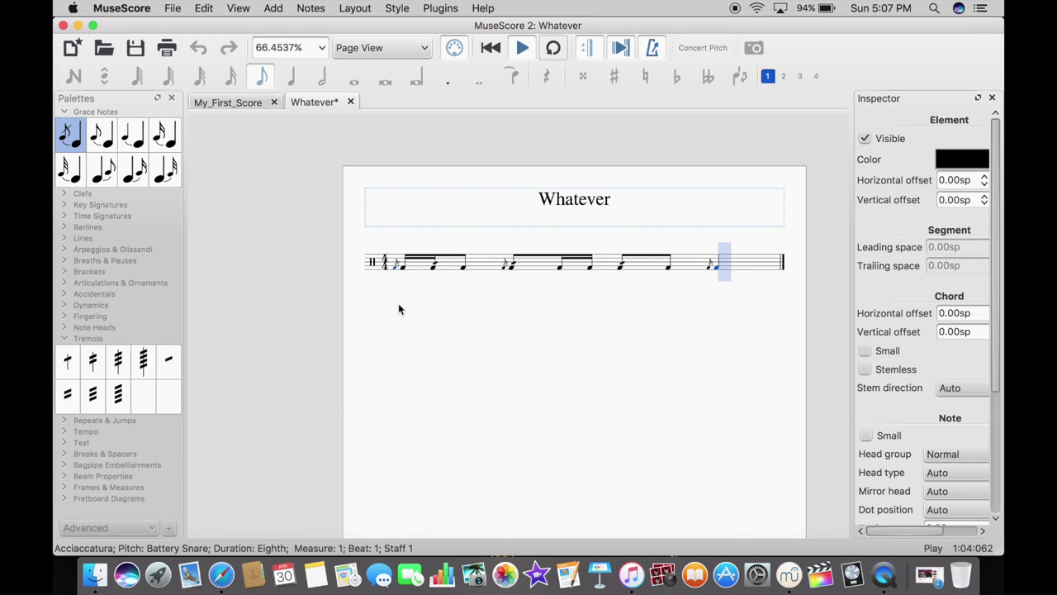
# - Add an accent from Articulations & Ornaments to the first snare note after its grace note
pyautogui.click(92, 283)
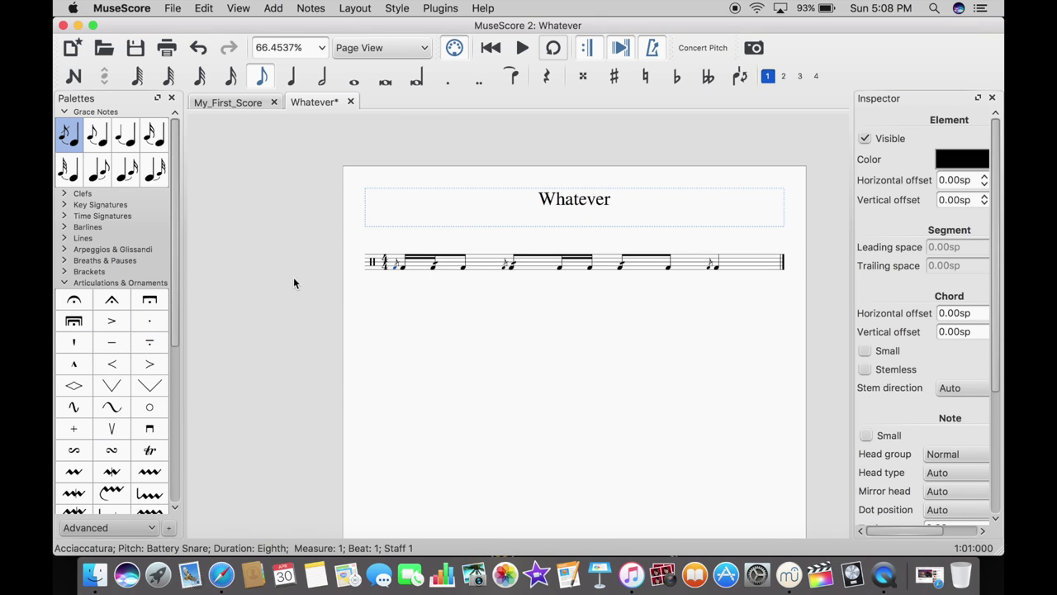
pyautogui.click(405, 266)
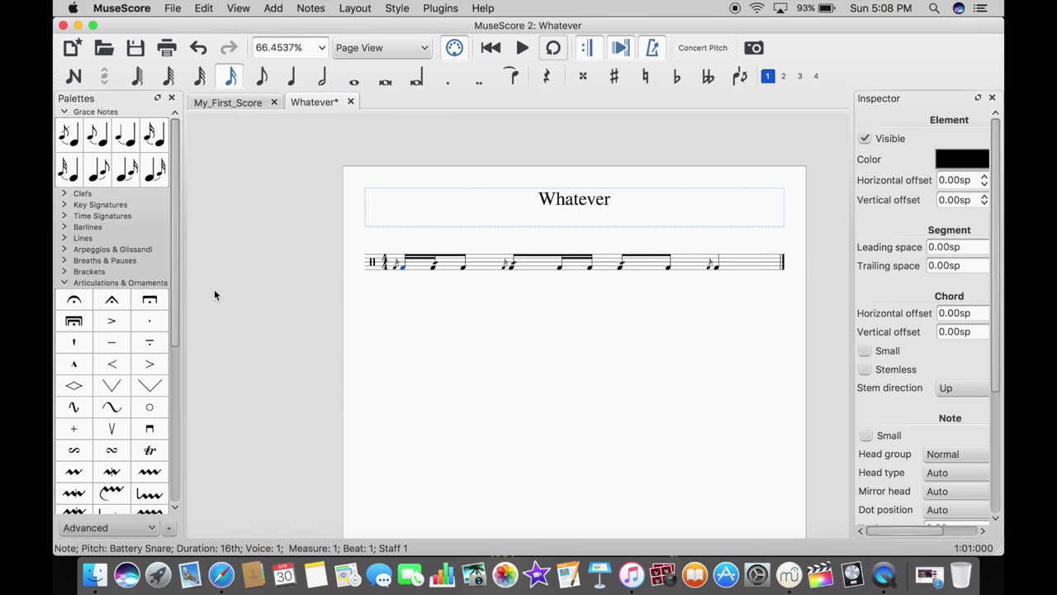
pyautogui.doubleClick(120, 322)
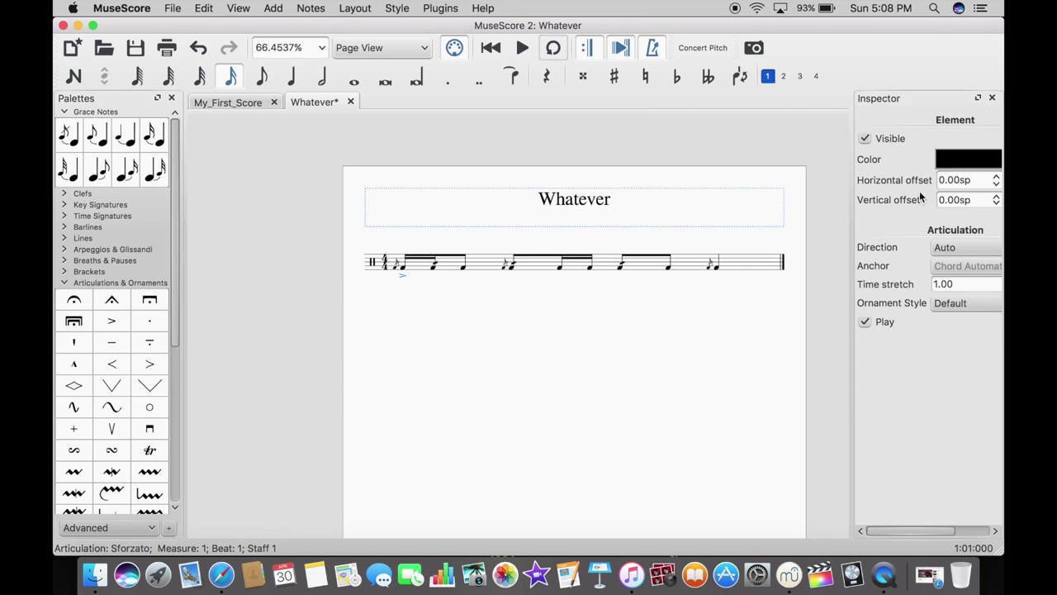
# - Set the accent's vertical offset to -6.50sp, keeping the horizontal offset at 0.00sp
pyautogui.click(944, 205)
pyautogui.press('BackSpace')
pyautogui.write('-6')
pyautogui.press('Right')
pyautogui.press('Delete')
pyautogui.write('5')
pyautogui.click(974, 181)
pyautogui.click(997, 178)
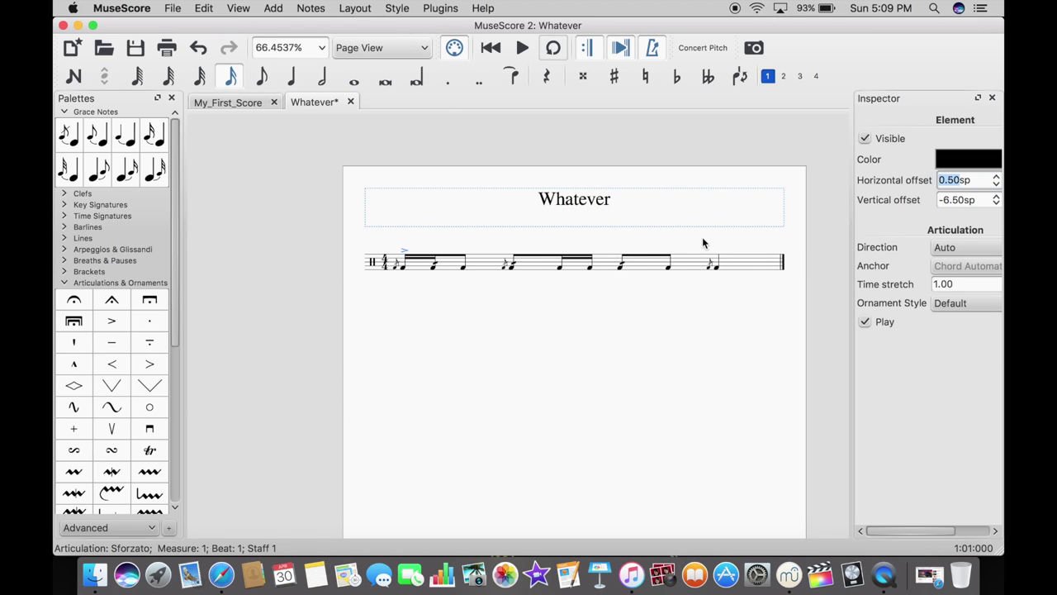
pyautogui.click(996, 184)
# - Accent the beat-2.75 sixteenth and raise it with a -6.5sp vertical offset
pyautogui.press('Escape')
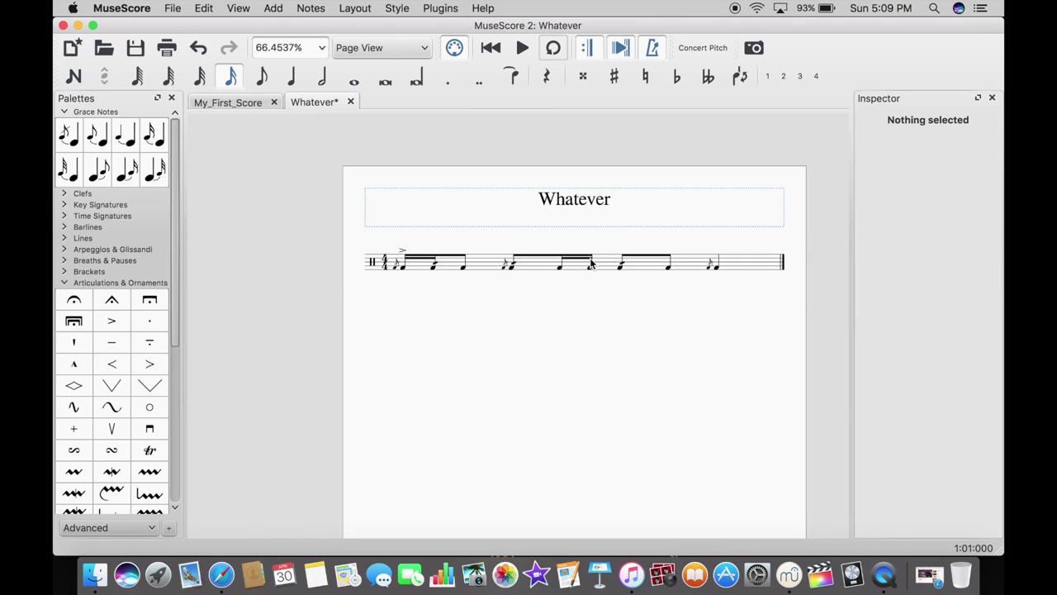
pyautogui.click(591, 266)
pyautogui.moveTo(403, 245); pyautogui.dragTo(402, 247)
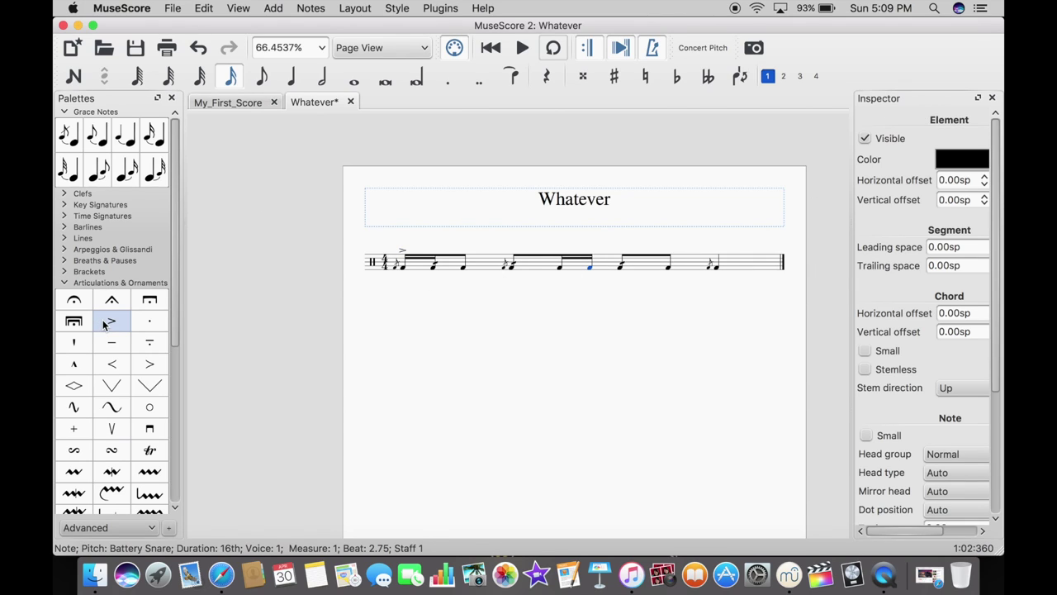
pyautogui.doubleClick(103, 324)
pyautogui.click(940, 200)
pyautogui.press('BackSpace')
pyautogui.write('-6.5')
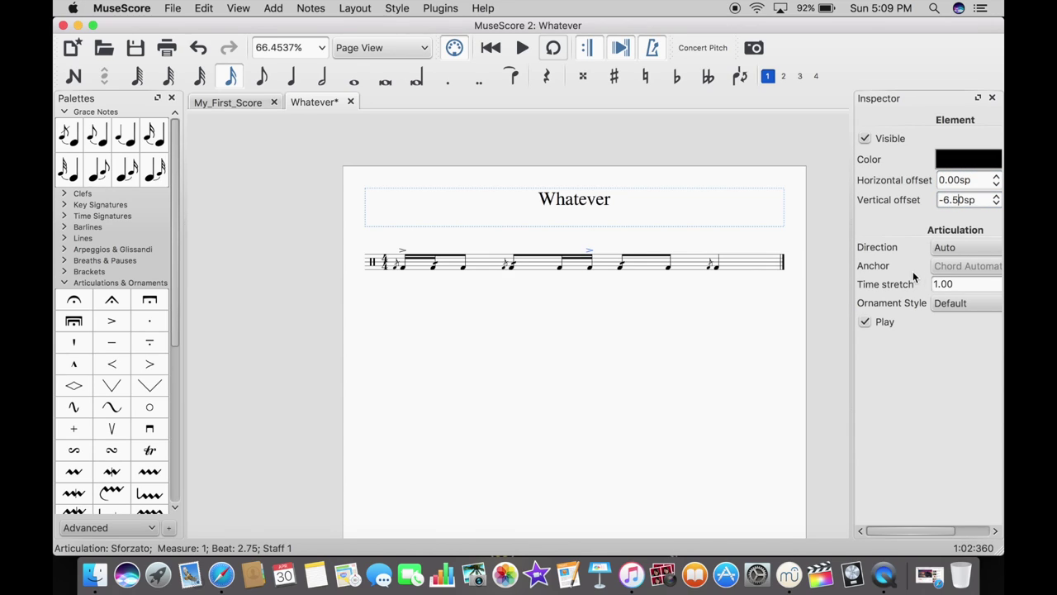
# - Accent the final quarter note with a -6.50sp vertical offset
pyautogui.click(715, 264)
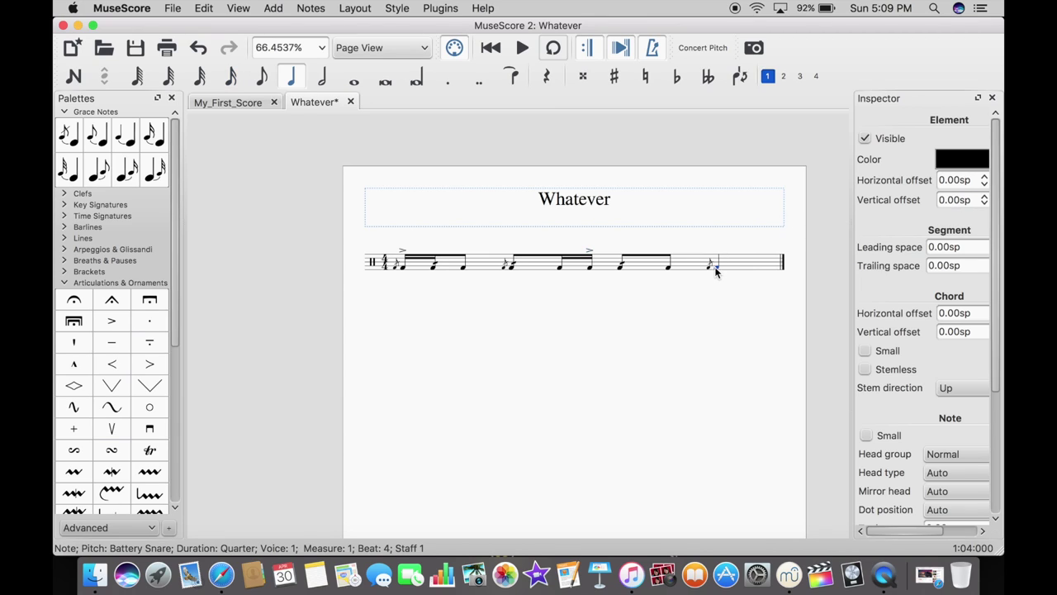
pyautogui.doubleClick(112, 321)
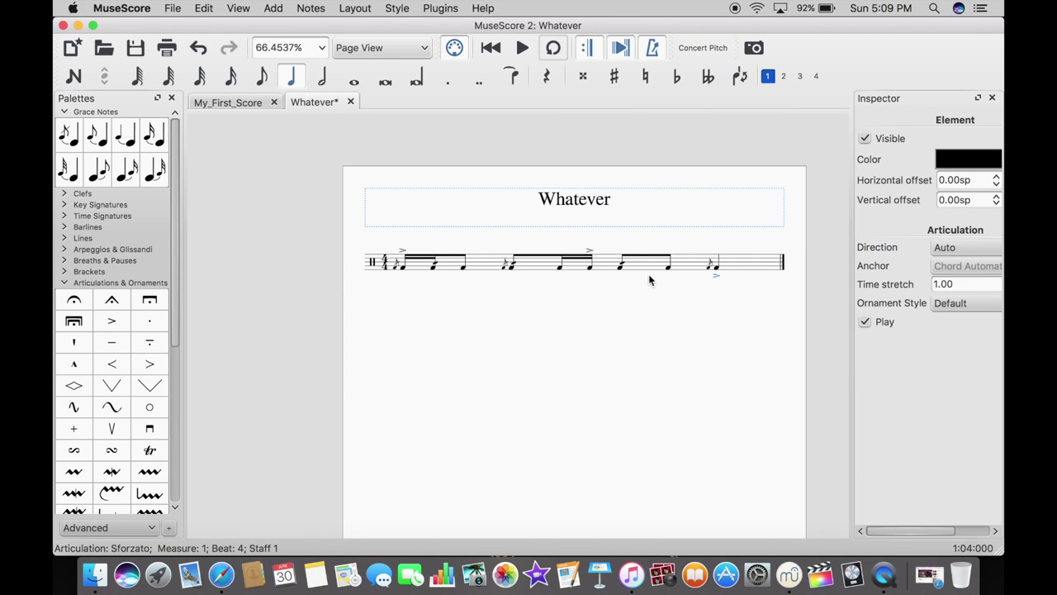
pyautogui.click(946, 198)
pyautogui.press('BackSpace')
pyautogui.write('-6')
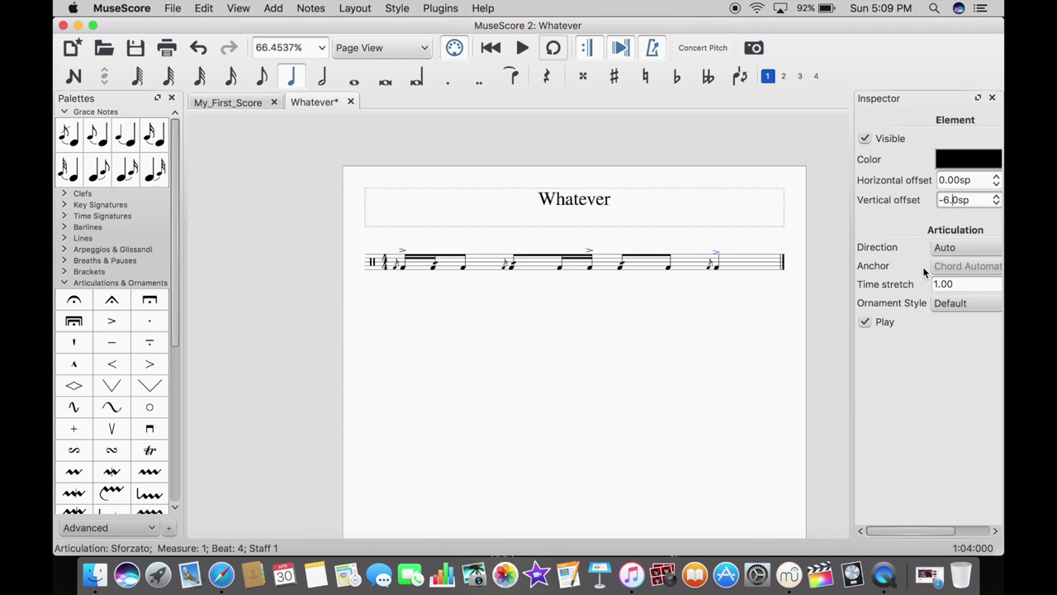
pyautogui.write('5')
pyautogui.press('Return')
# - Play back the accented measure from the first note
pyautogui.click(514, 328)
pyautogui.click(398, 268)
pyautogui.press('space')
pyautogui.click(396, 271)
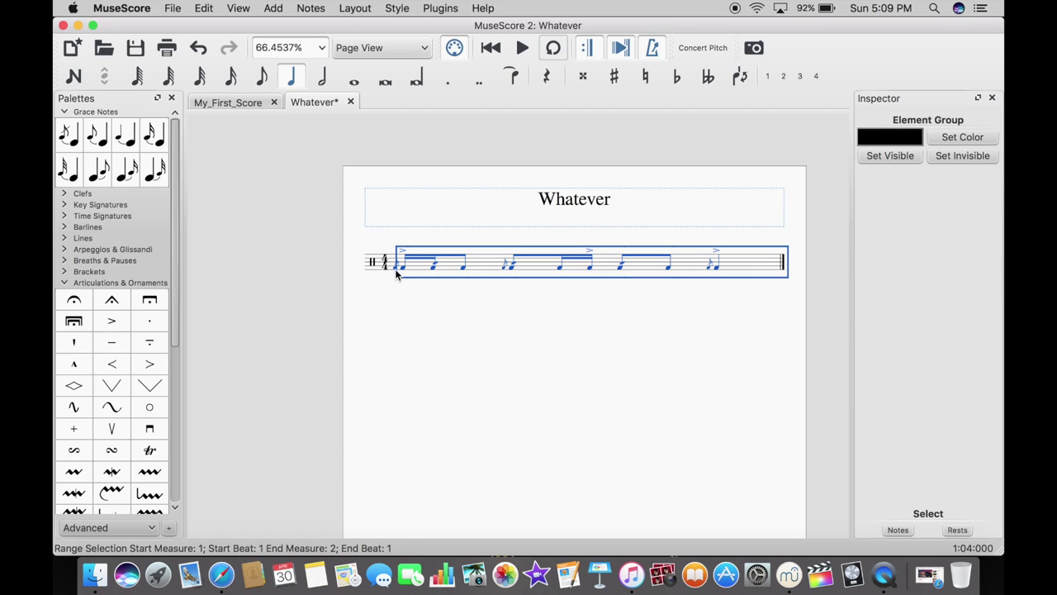
pyautogui.click(388, 293)
pyautogui.click(398, 270)
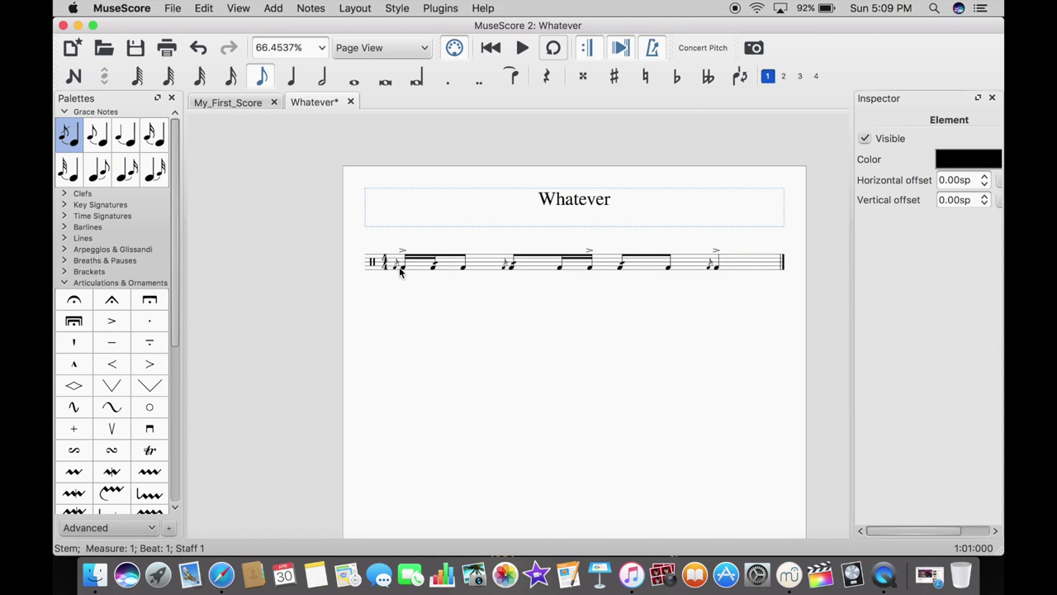
pyautogui.click(400, 271)
pyautogui.press('space')
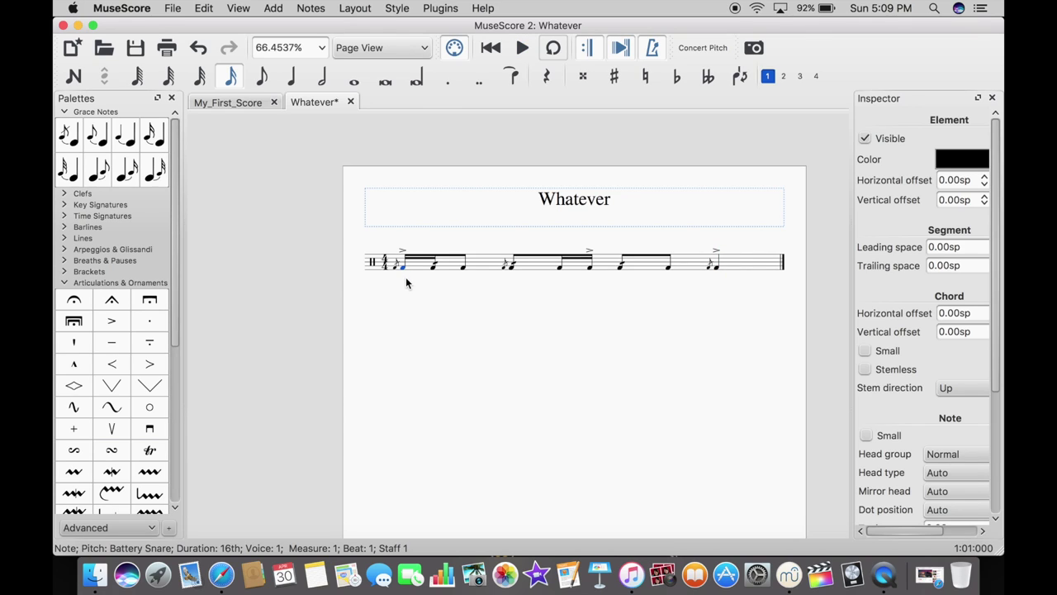
pyautogui.click(406, 281)
# - Browse the Lines, Articulations & Ornaments and Tremolo palettes, then bring up the Dynamics palette
pyautogui.scroll(-3, 113, 355)
pyautogui.scroll(3, 113, 357)
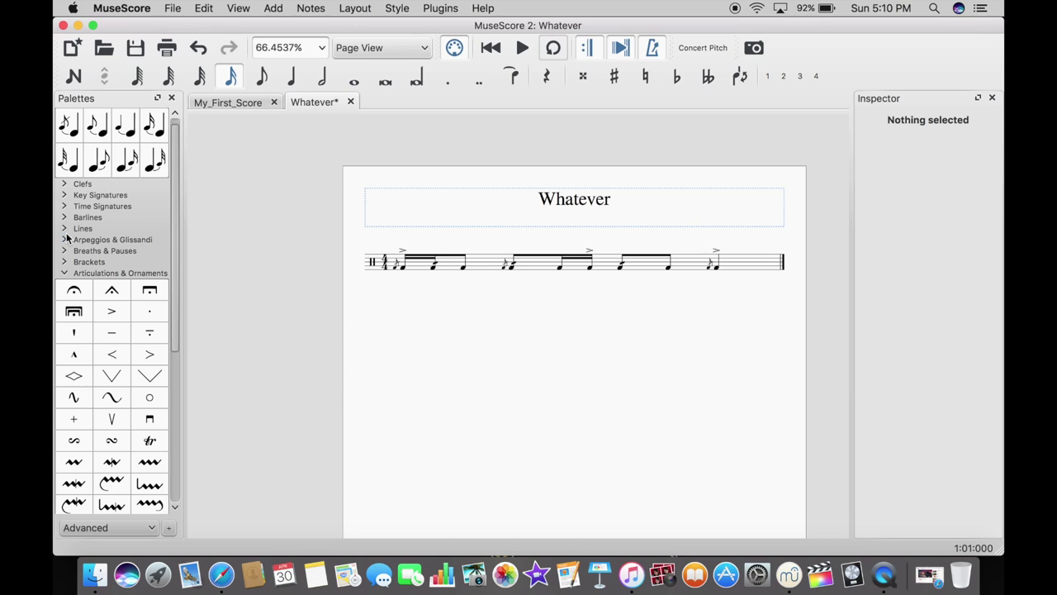
pyautogui.click(65, 229)
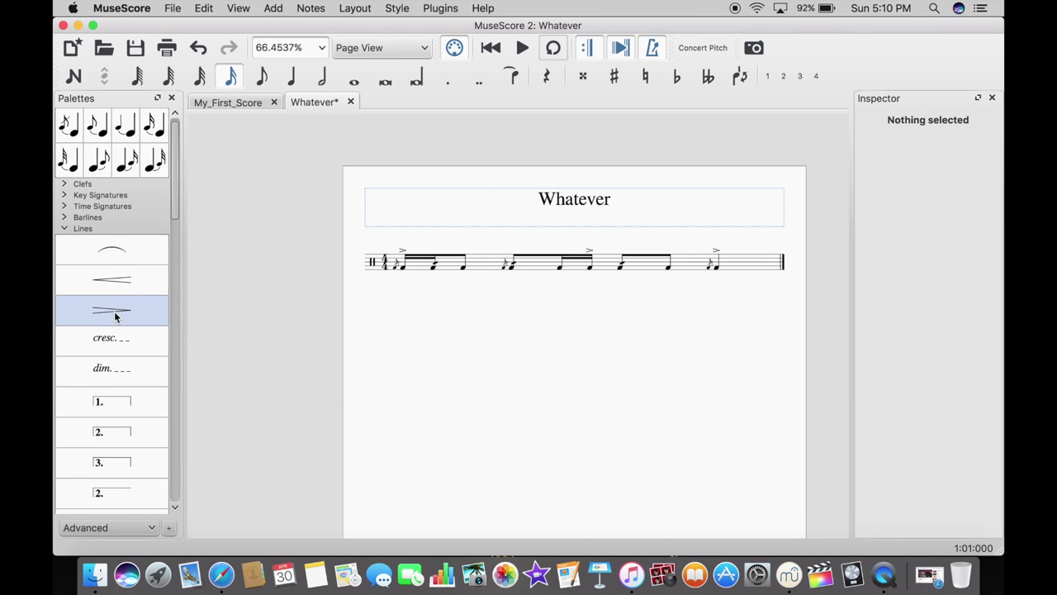
pyautogui.click(66, 229)
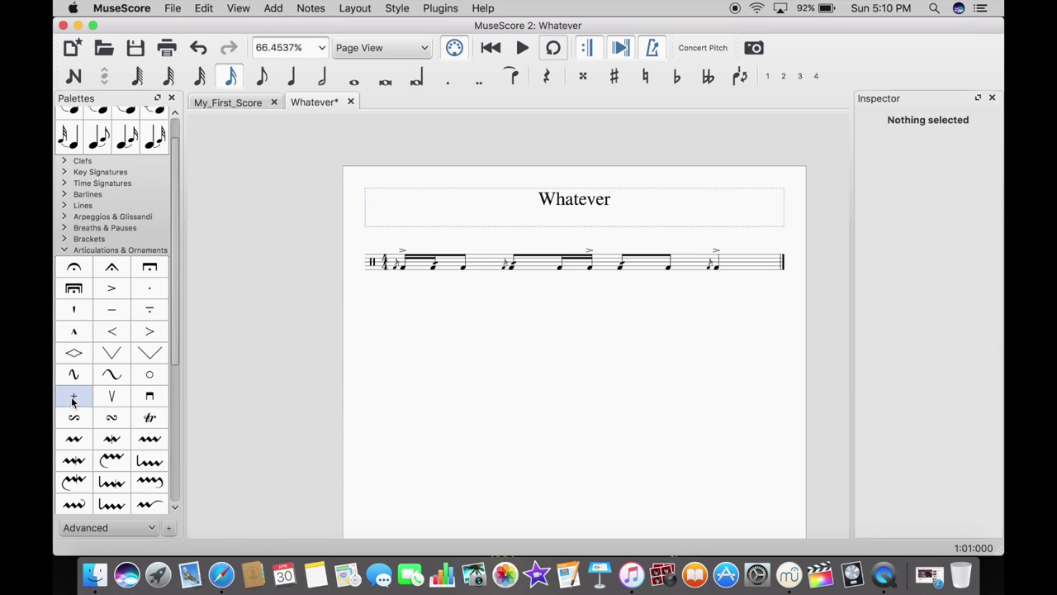
pyautogui.scroll(-5, 73, 372)
pyautogui.click(66, 349)
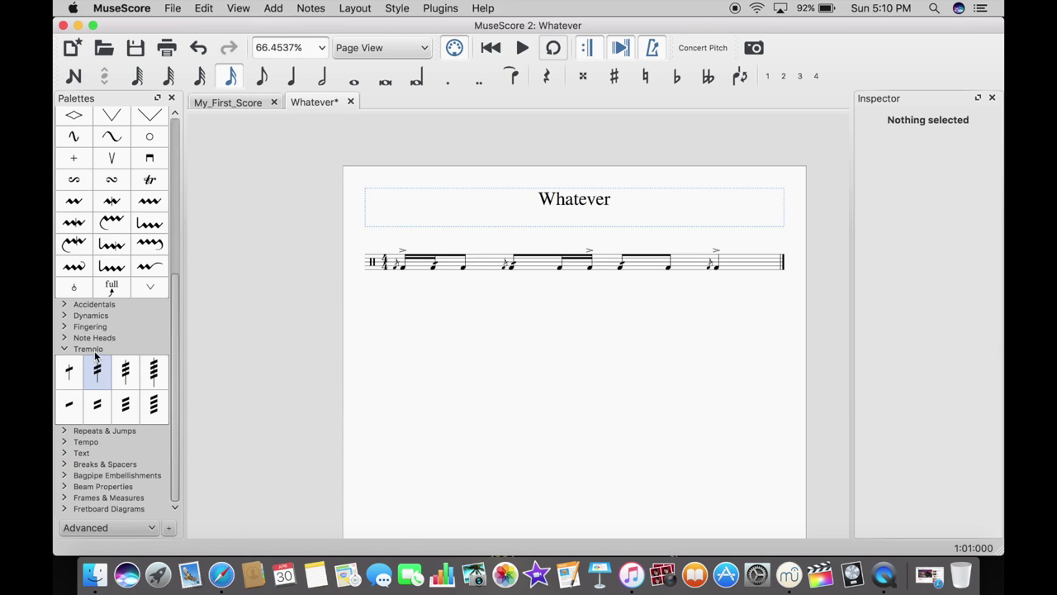
pyautogui.click(91, 317)
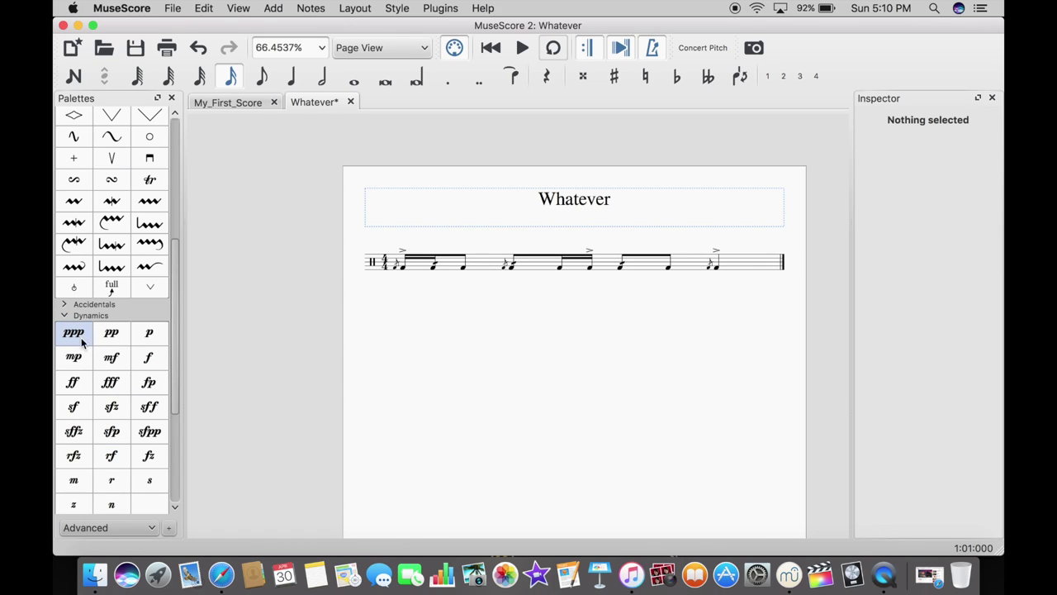
pyautogui.click(146, 360)
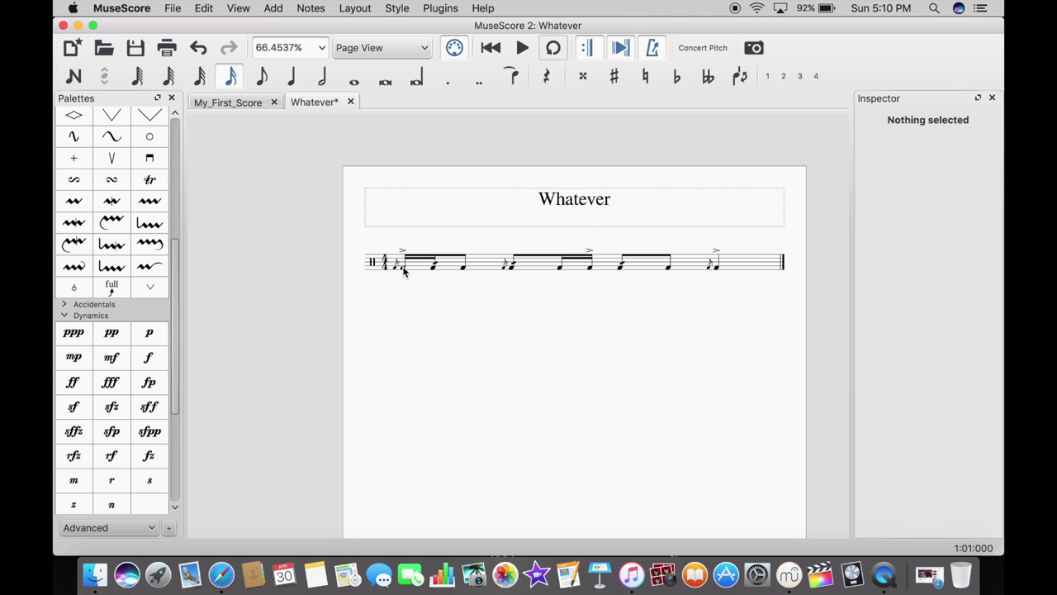
# - Attach the z buzz-roll marking to the beat-1.5 eighth note with a -5.50sp vertical offset
pyautogui.click(464, 274)
pyautogui.click(464, 272)
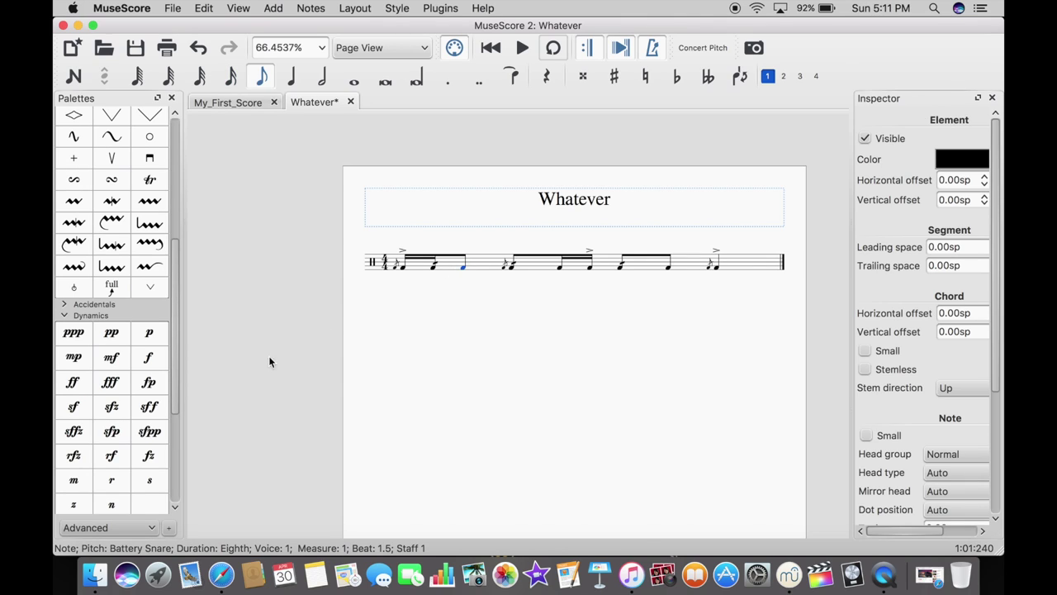
pyautogui.click(73, 506)
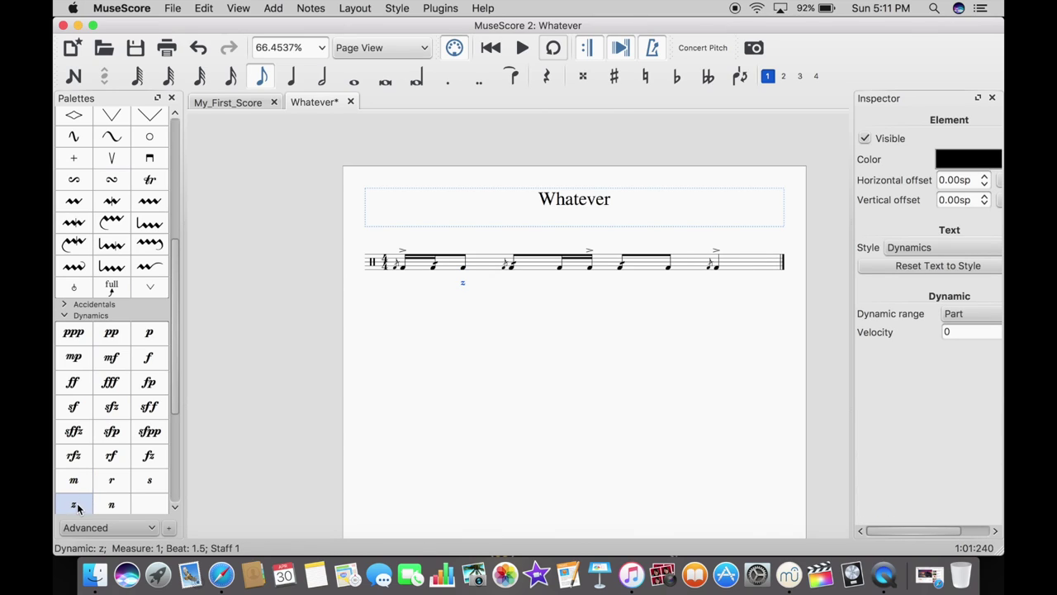
pyautogui.click(940, 199)
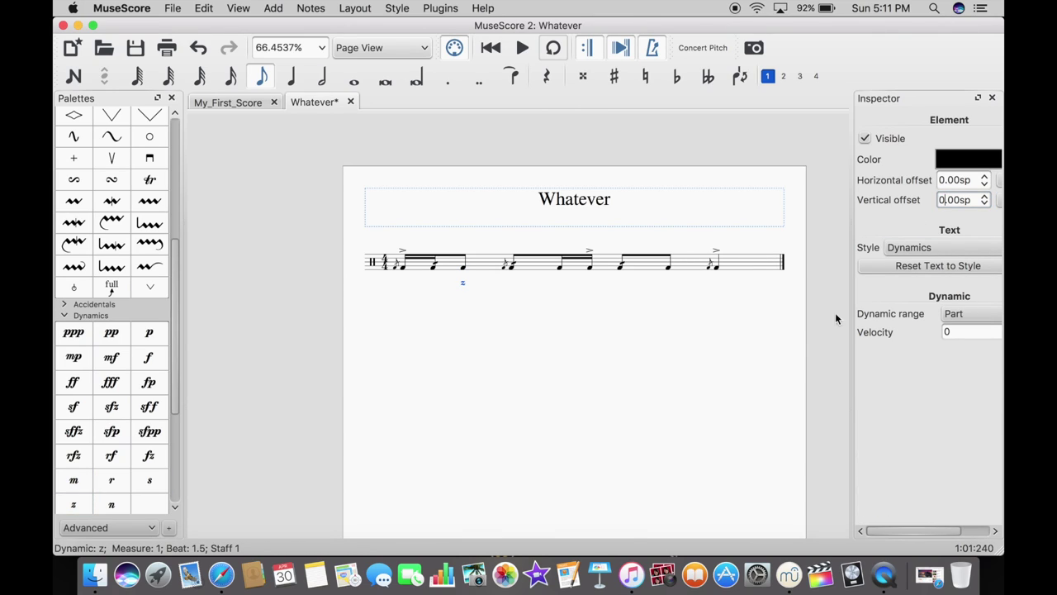
pyautogui.press('Delete')
pyautogui.write('-6')
pyautogui.press('BackSpace')
pyautogui.write('5')
pyautogui.press('BackSpace')
pyautogui.write('5')
# - Shift the z marking 0.50sp to the right
pyautogui.click(985, 184)
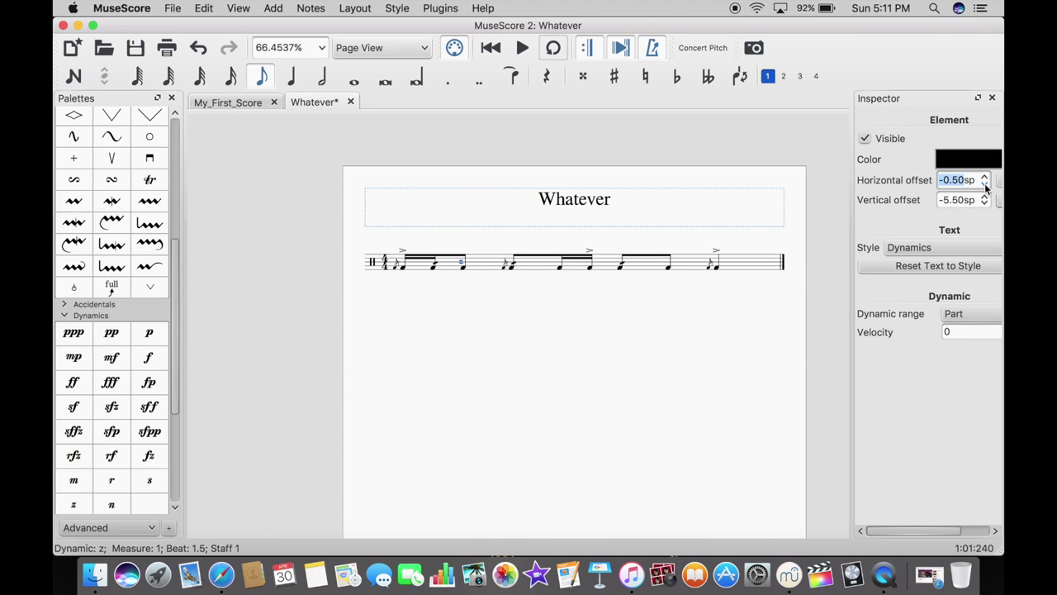
pyautogui.click(987, 177)
pyautogui.click(987, 178)
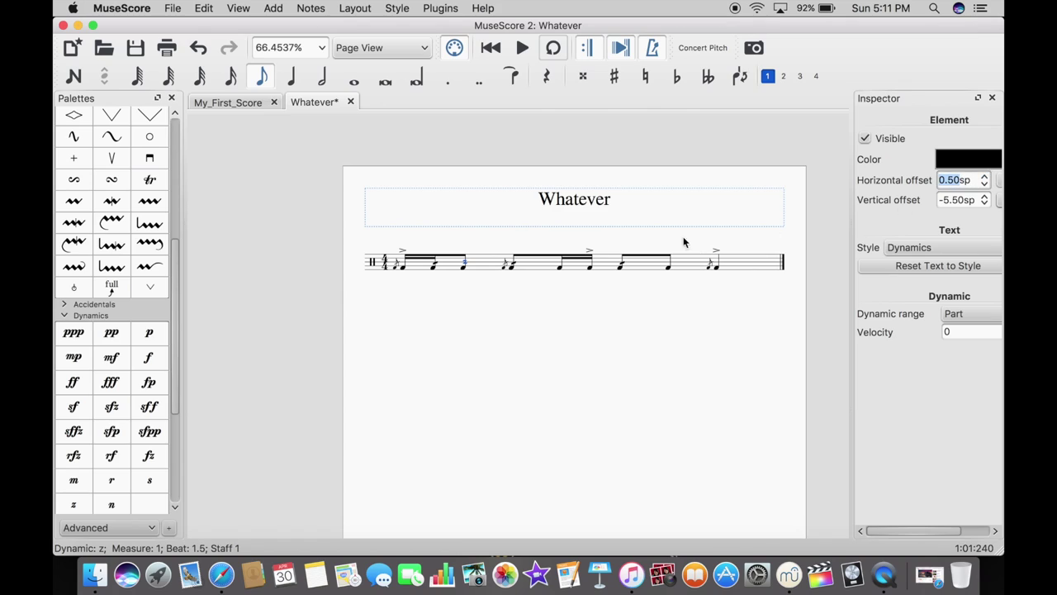
pyautogui.click(469, 277)
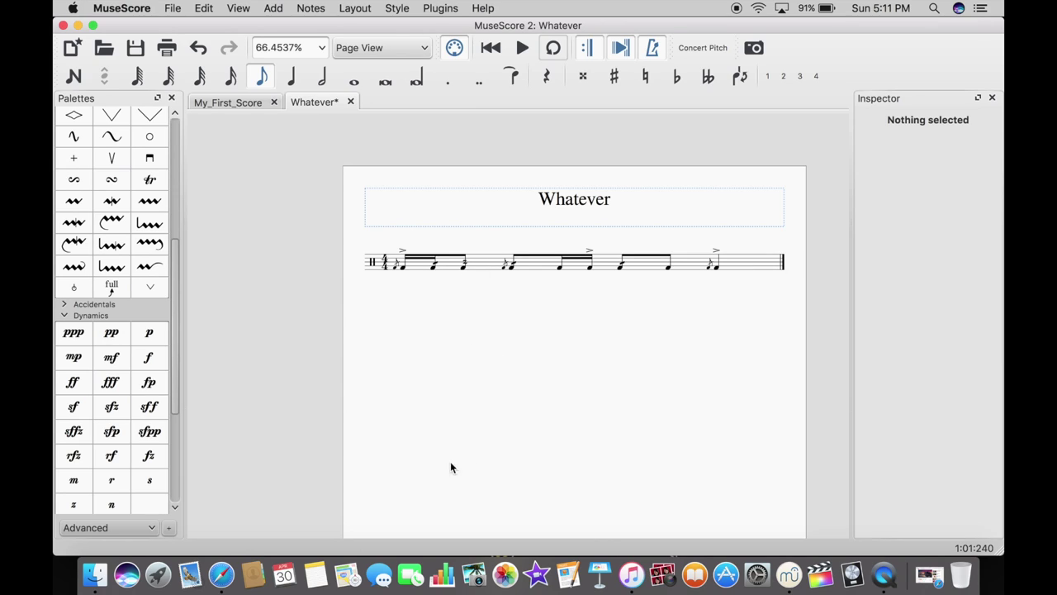
# - Add a marcato to the beat-3.5 eighth note with direction set to Up
pyautogui.scroll(5, 151, 337)
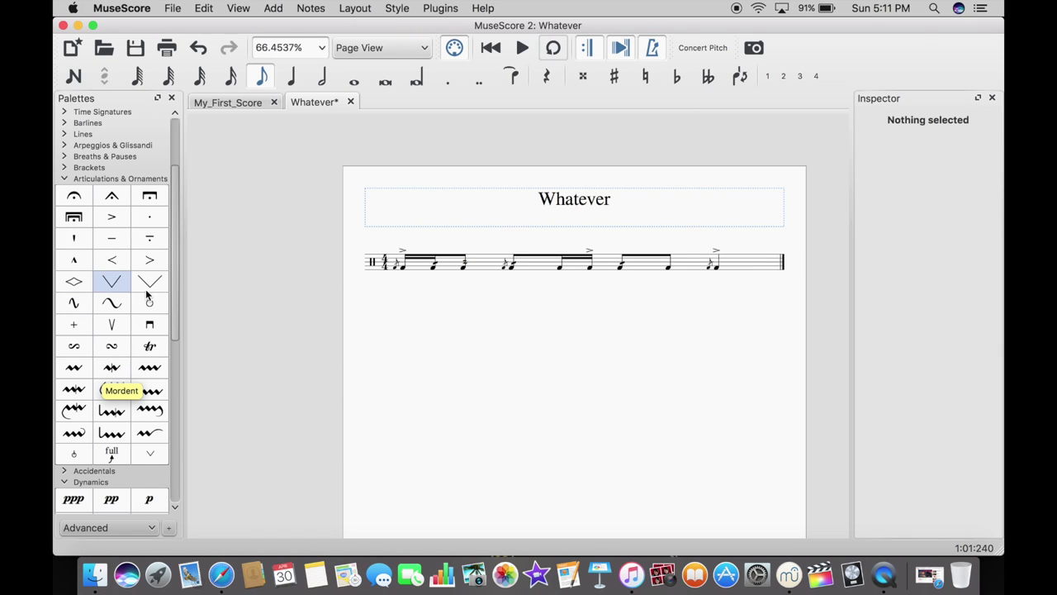
pyautogui.click(668, 264)
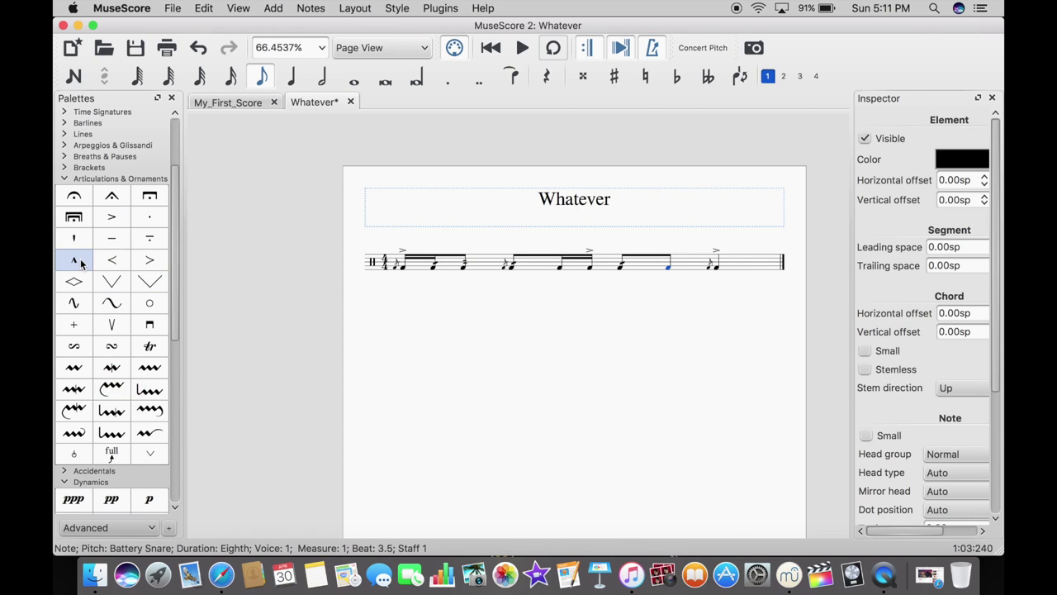
pyautogui.click(81, 262)
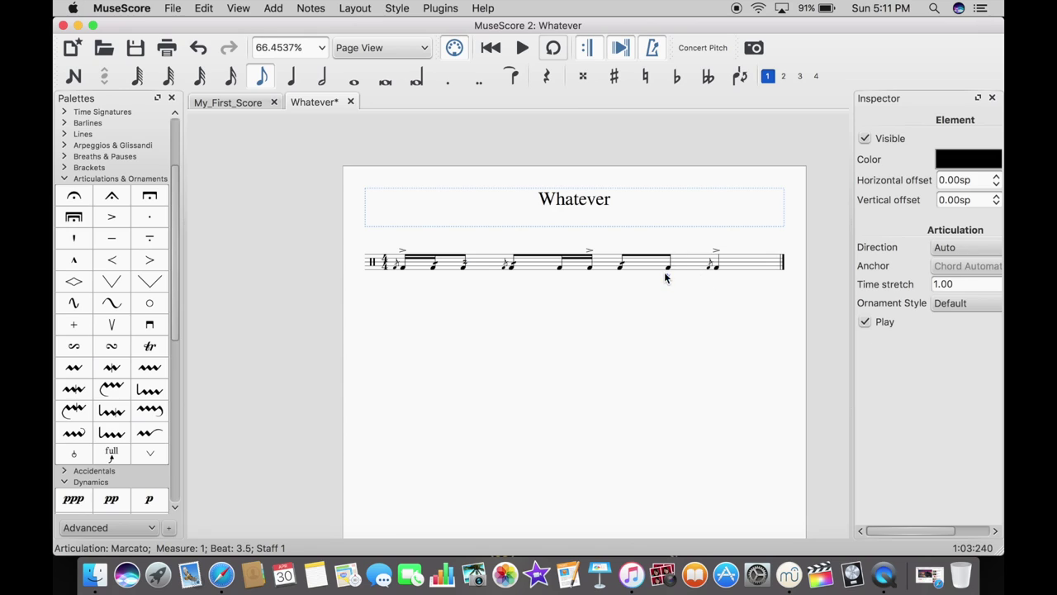
pyautogui.click(962, 248)
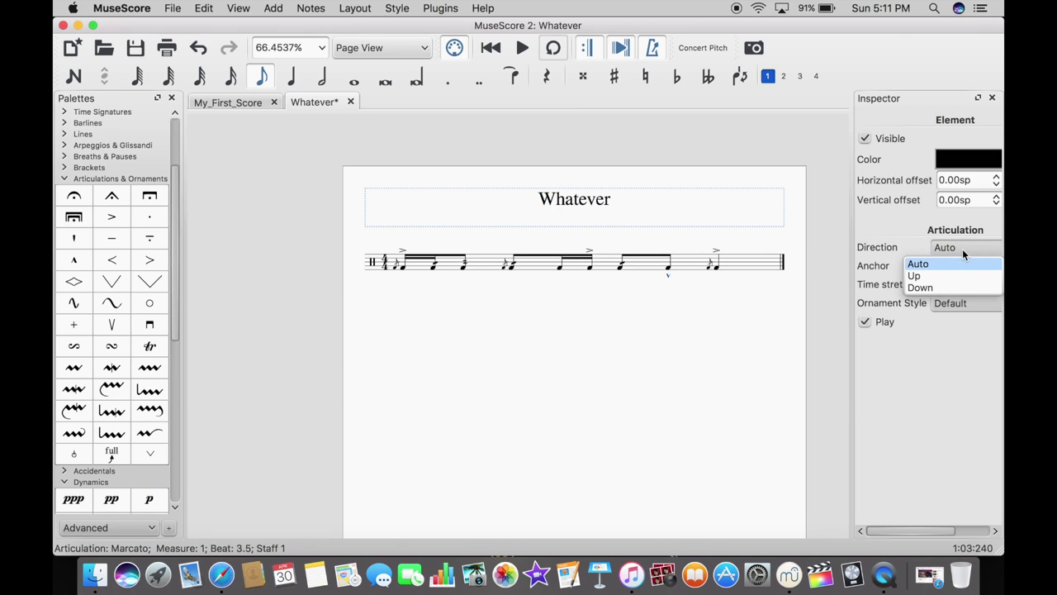
pyautogui.click(954, 275)
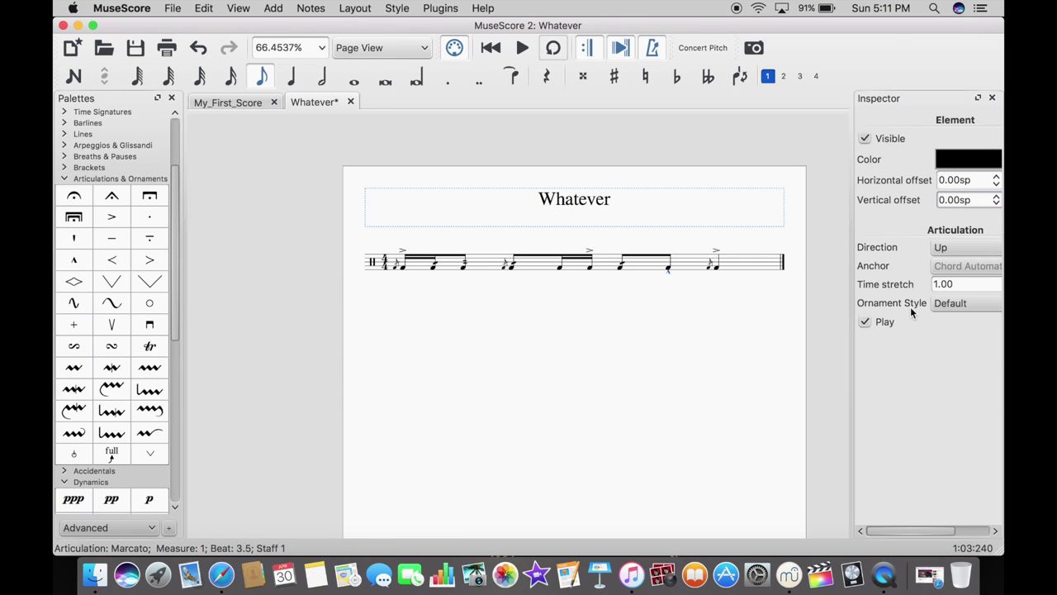
# - Raise the marcato with a -6.00sp vertical offset and shift it 0.50sp right
pyautogui.press('BackSpace')
pyautogui.write('-6')
pyautogui.click(997, 181)
pyautogui.click(997, 176)
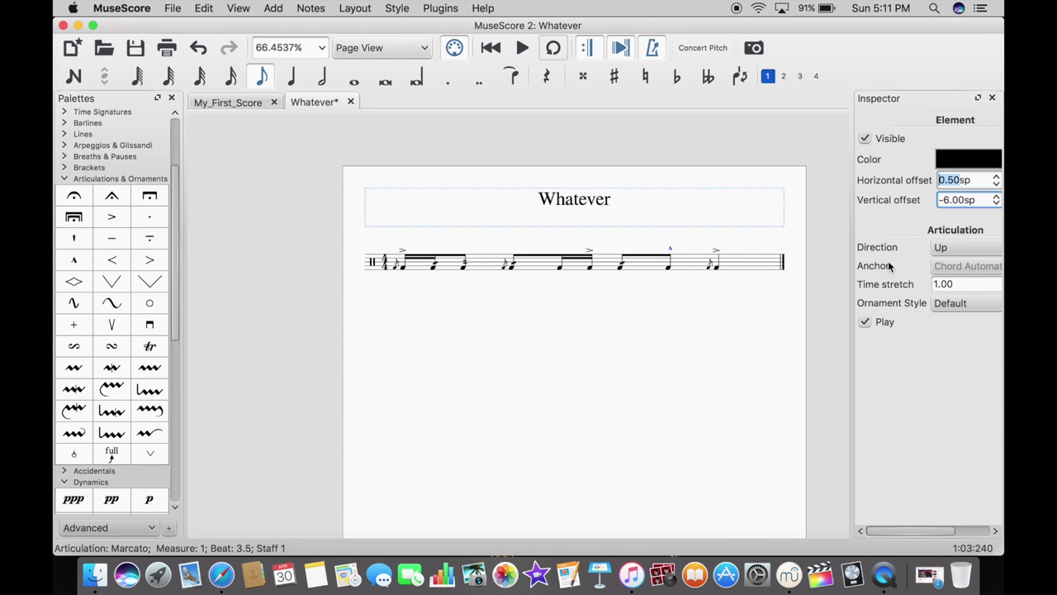
pyautogui.click(395, 263)
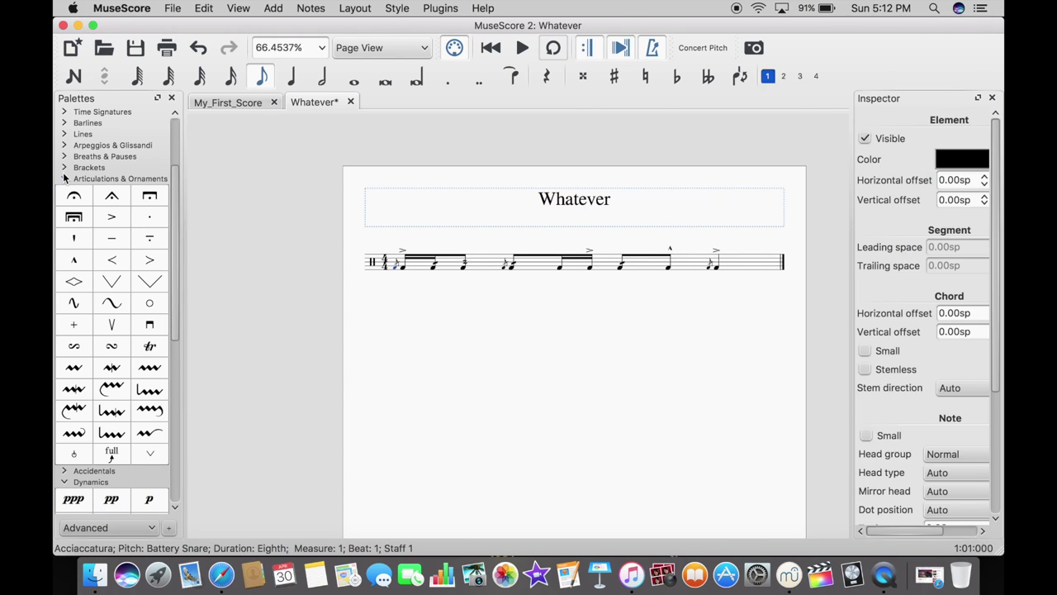
pyautogui.scroll(5, 72, 195)
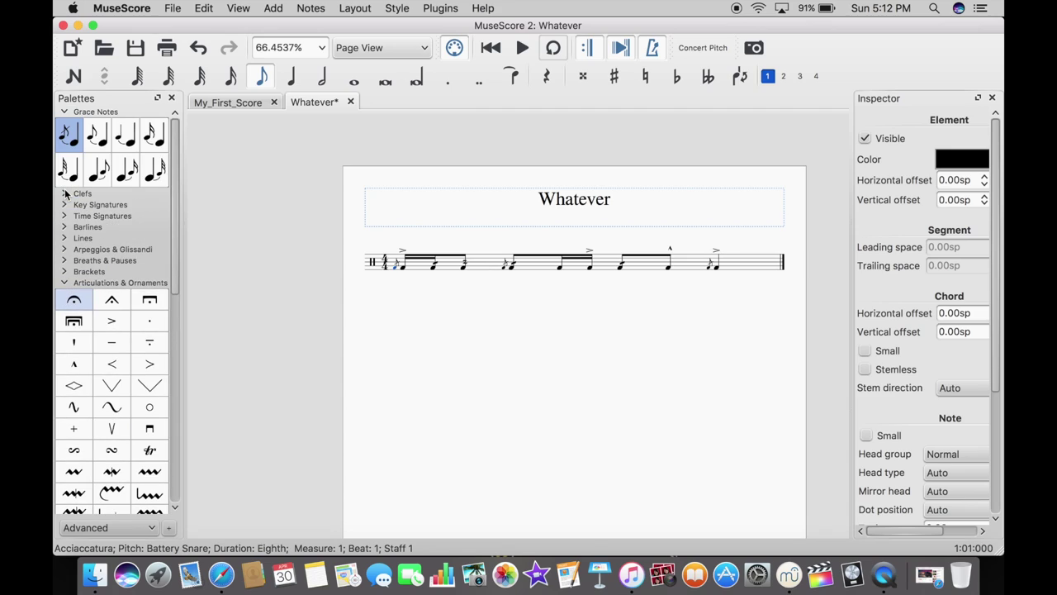
# - Start lyric entry under the first 16th note from the context menu
pyautogui.click(400, 282)
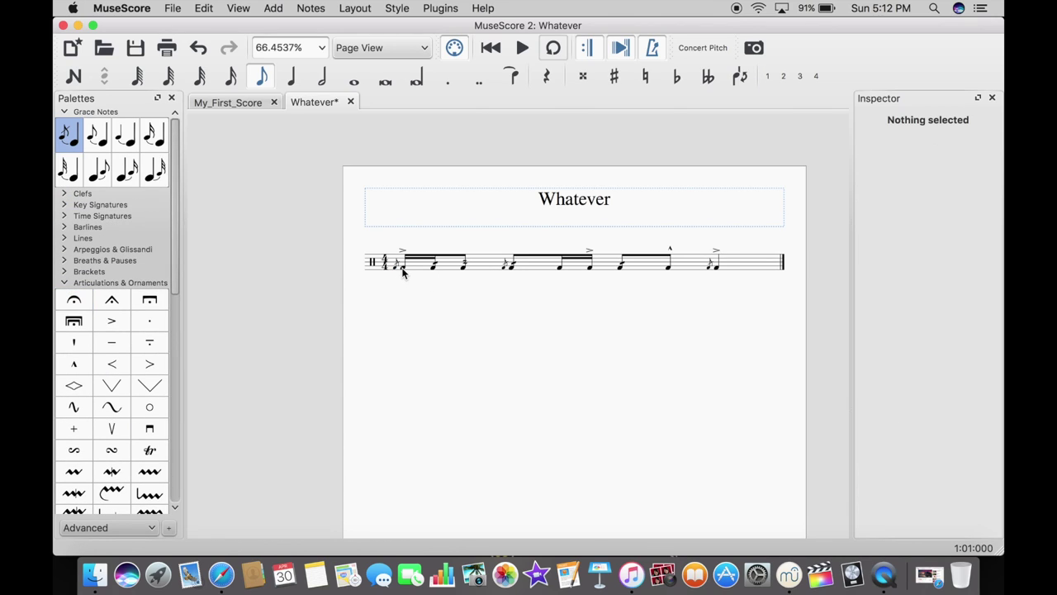
pyautogui.click(402, 272)
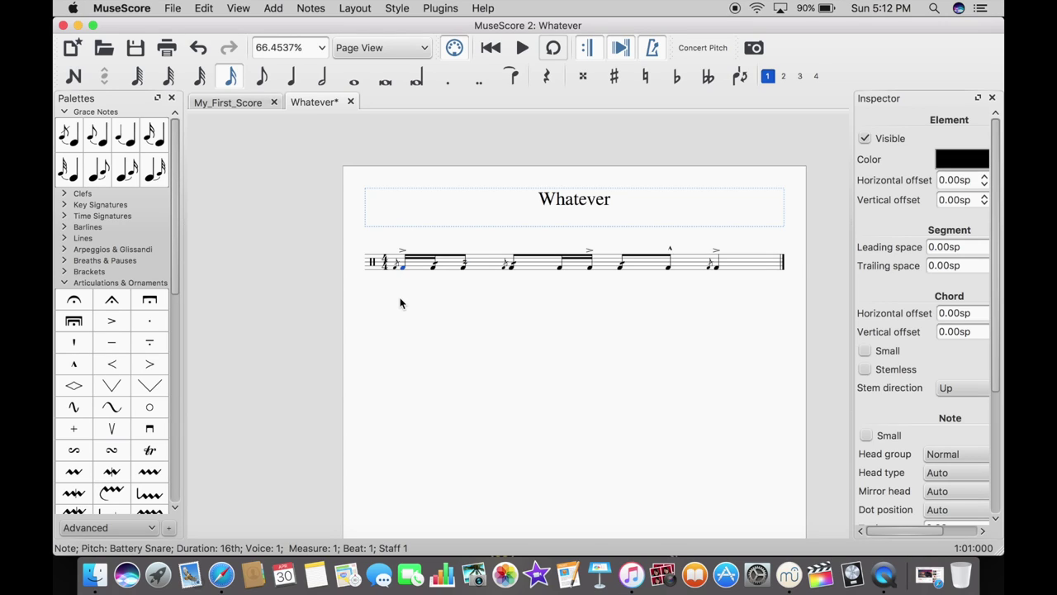
pyautogui.rightClick(404, 293)
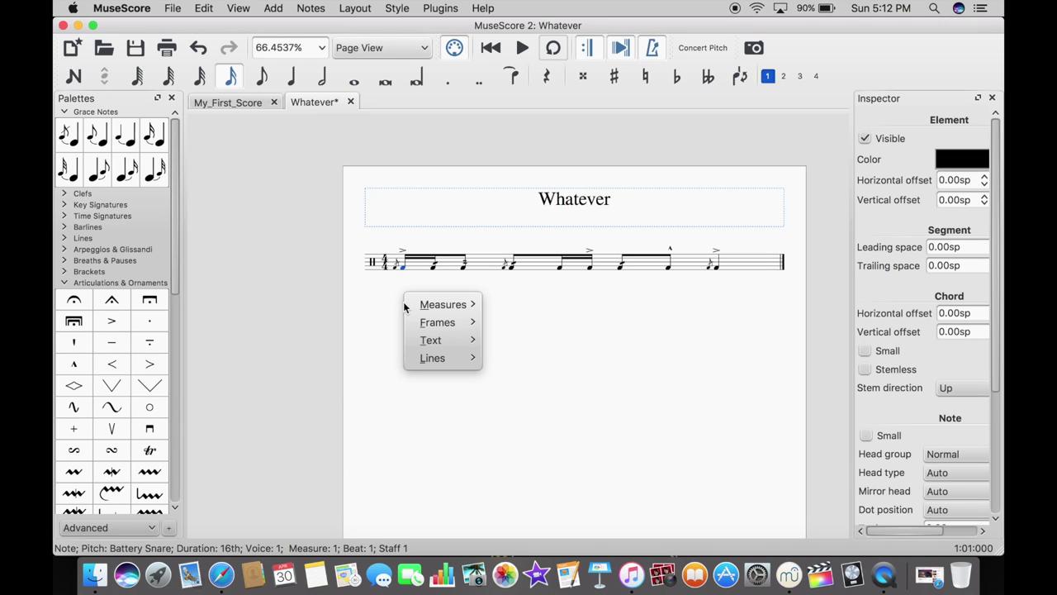
pyautogui.moveTo(424, 311)
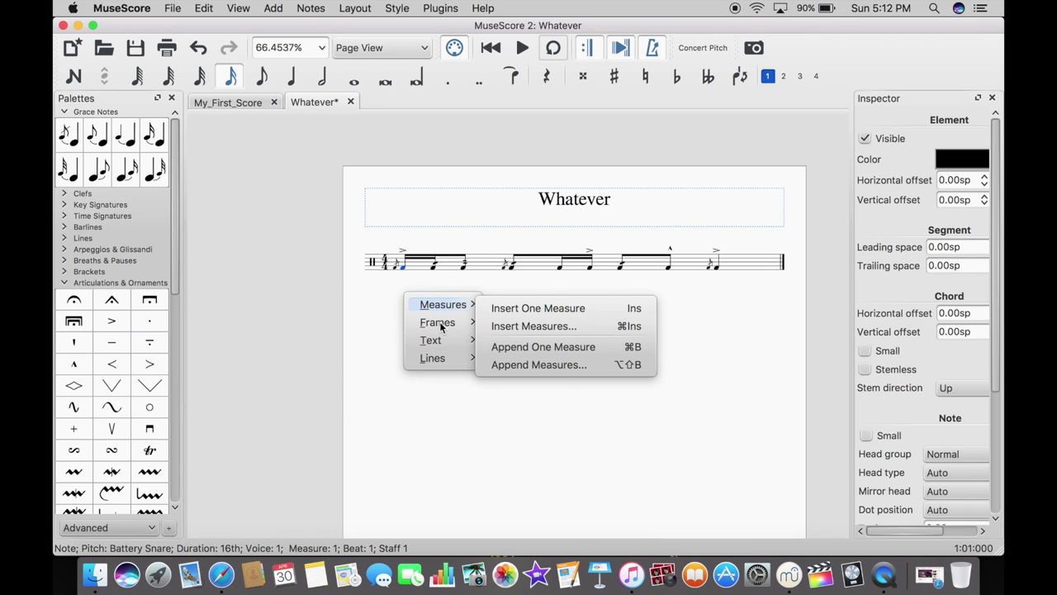
pyautogui.moveTo(439, 342)
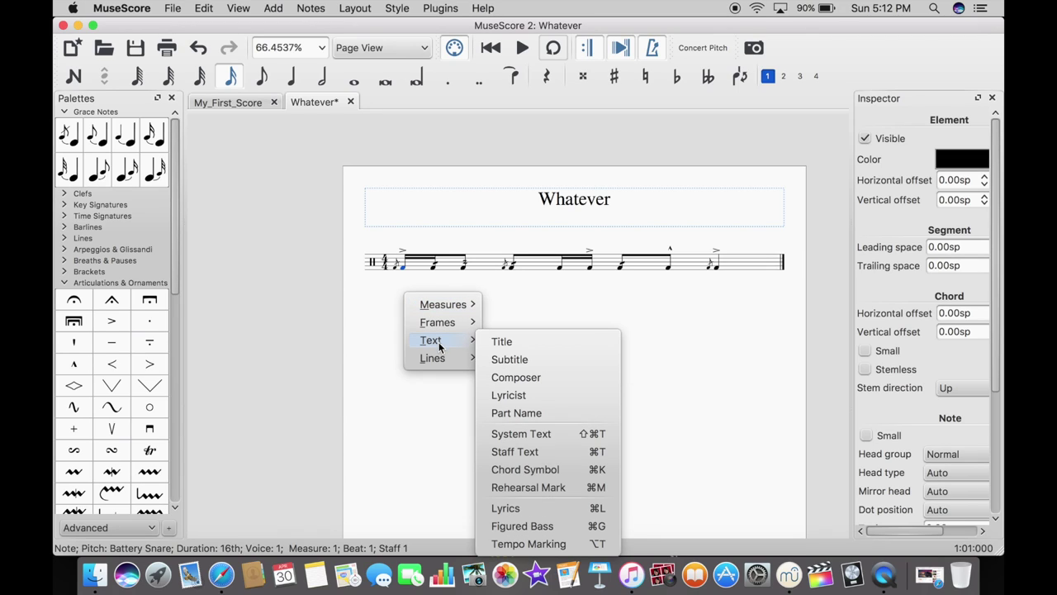
pyautogui.click(508, 510)
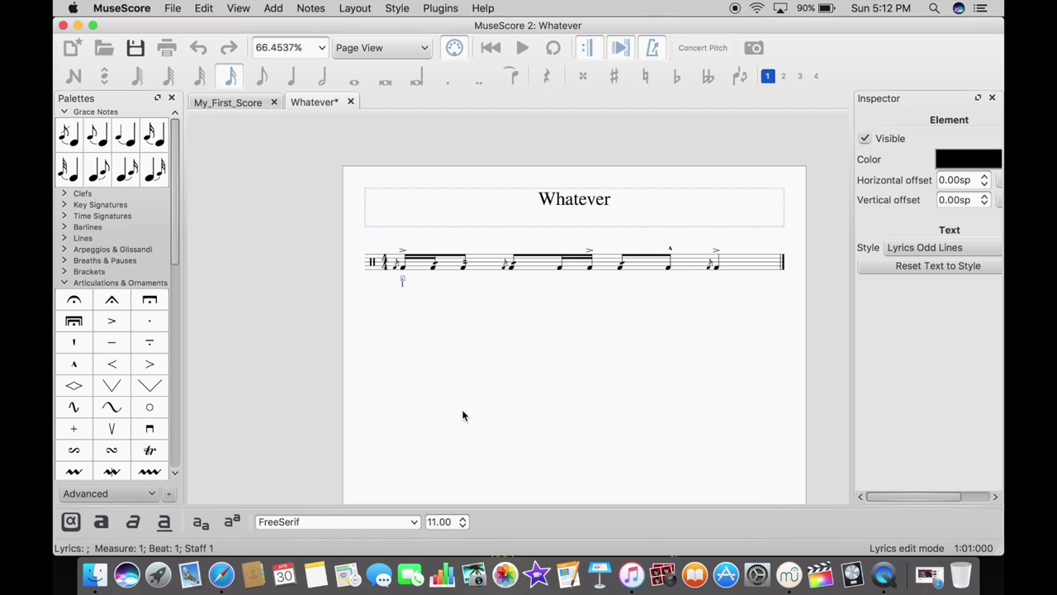
# - Enter the sticking R l r L r L r L R under the nine snare notes
pyautogui.write('R')
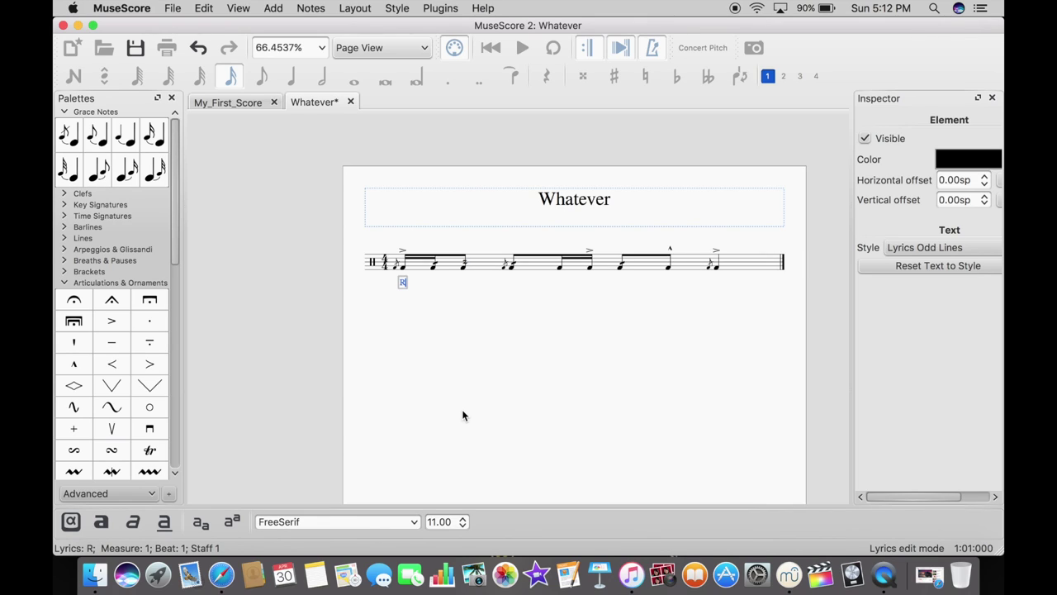
pyautogui.press('space')
pyautogui.write('1')
pyautogui.press('space')
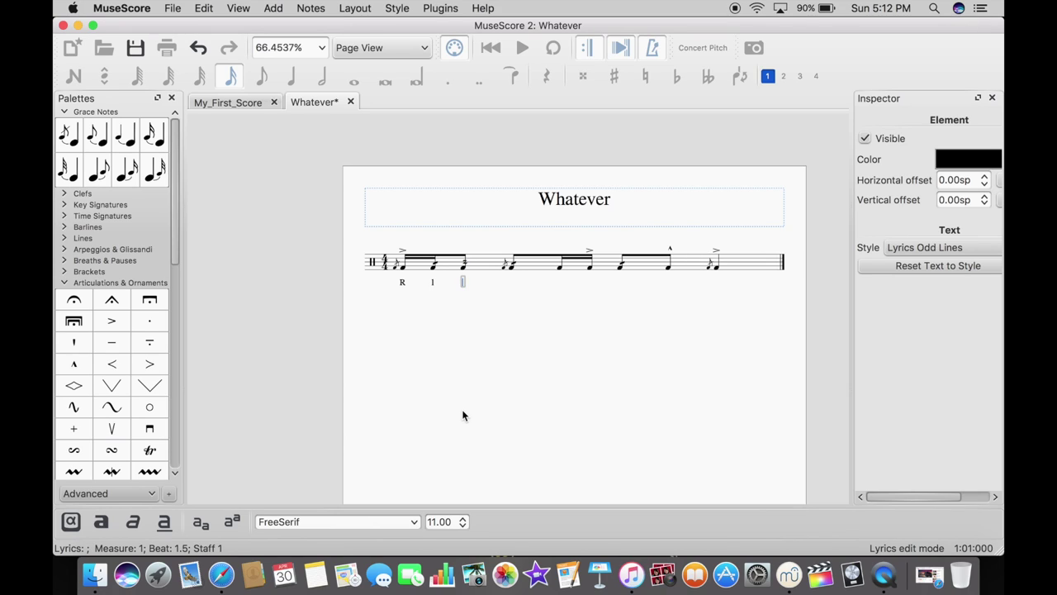
pyautogui.write('r')
pyautogui.press('space')
pyautogui.write('L')
pyautogui.press('space')
pyautogui.write('r')
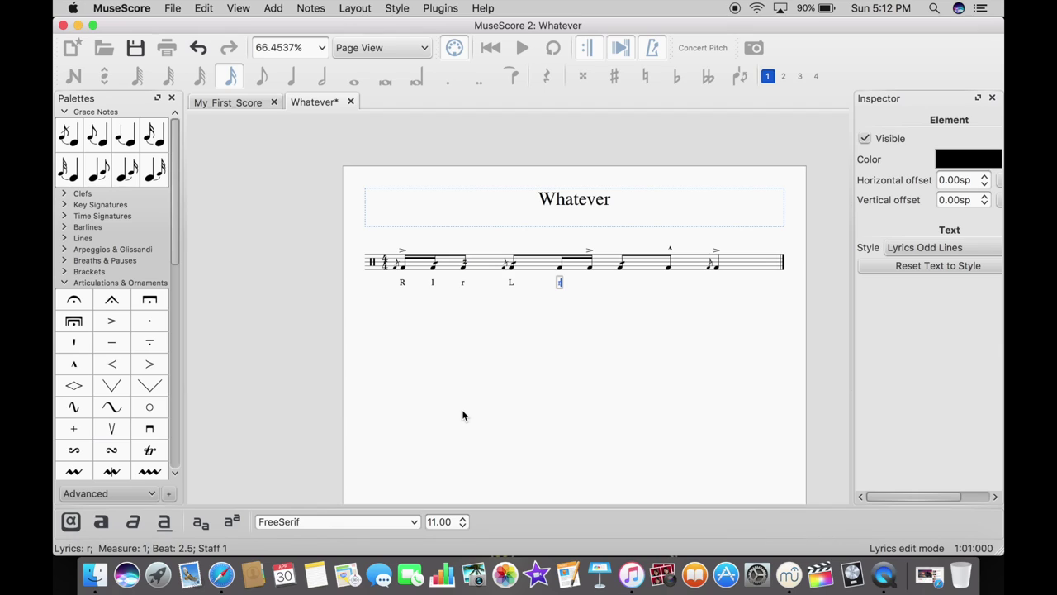
pyautogui.press('space')
pyautogui.write('L')
pyautogui.press('space')
pyautogui.write('r')
pyautogui.press('space')
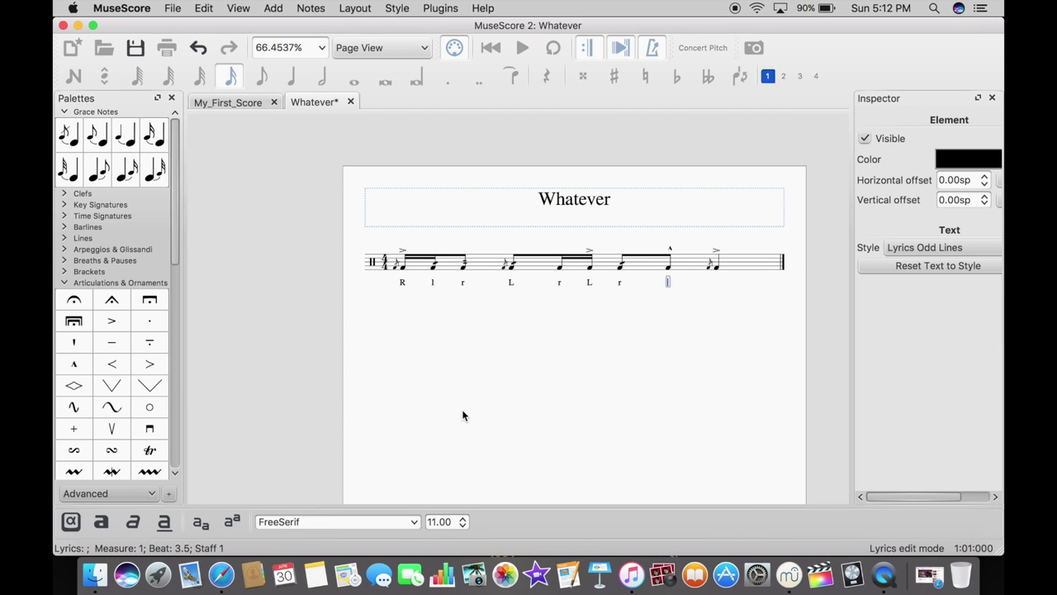
pyautogui.write('L')
pyautogui.press('space')
pyautogui.write('R')
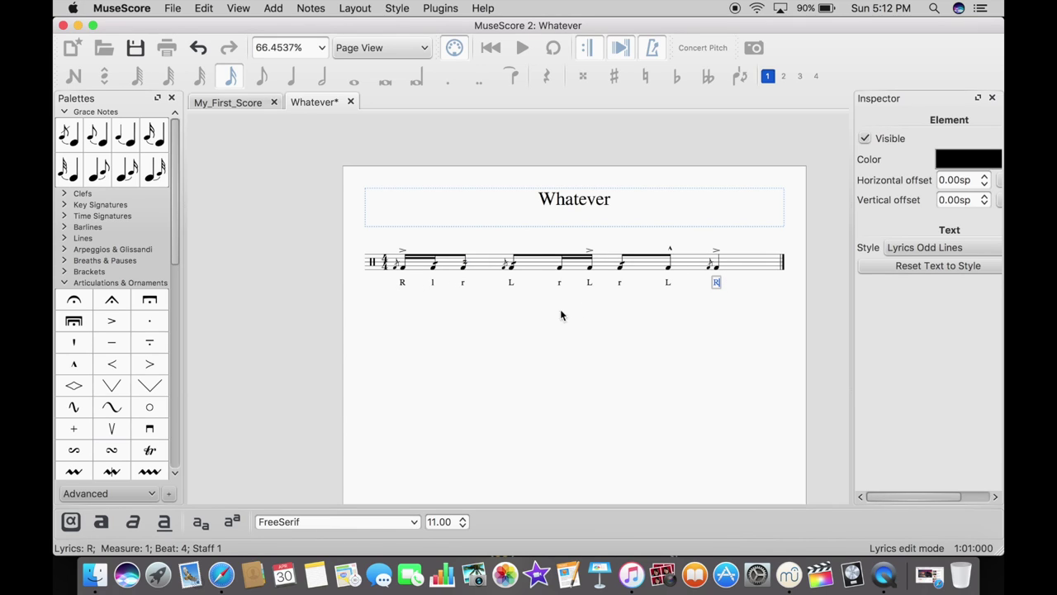
pyautogui.click(501, 342)
pyautogui.click(403, 283)
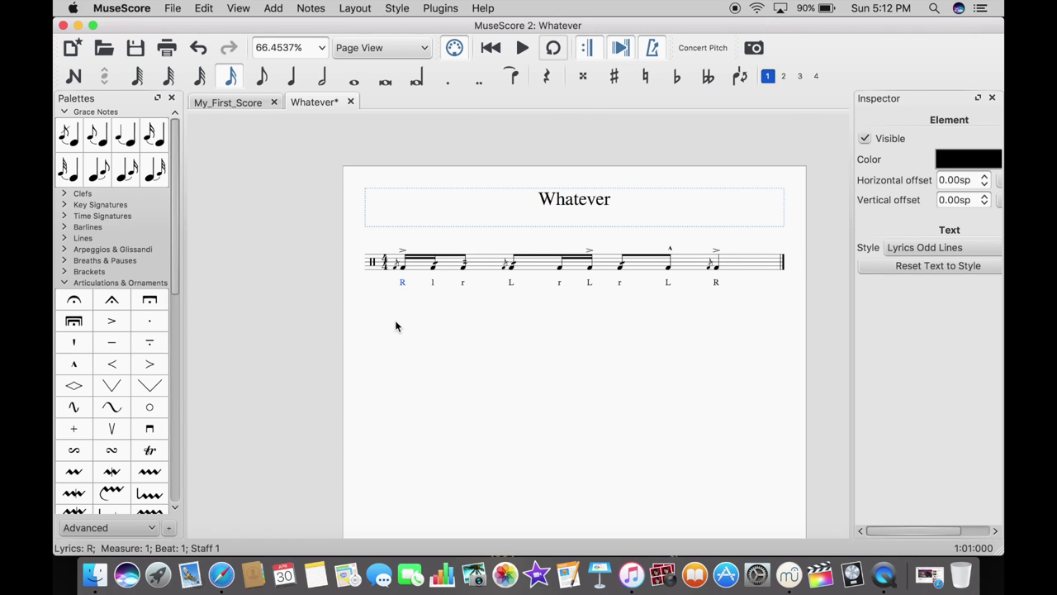
# - Attempt staff text with no note selected and dismiss the resulting warning
pyautogui.click(395, 326)
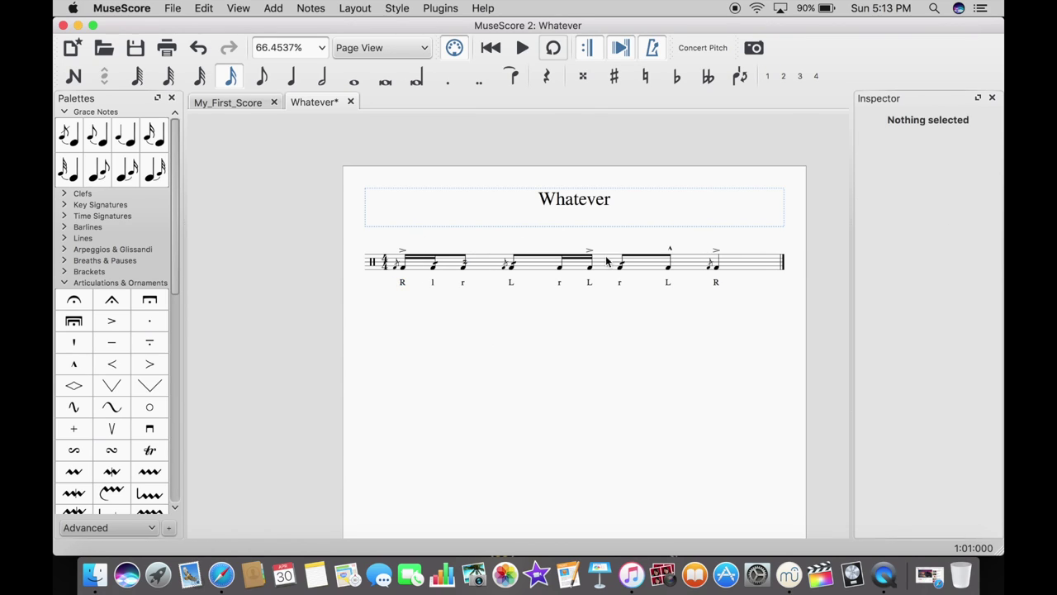
pyautogui.rightClick(401, 299)
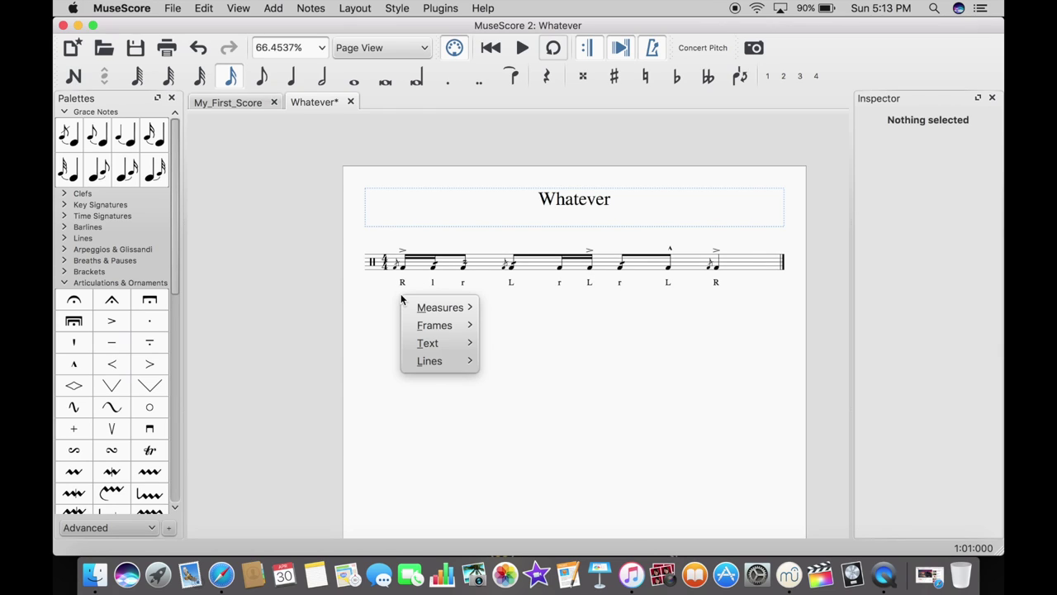
pyautogui.moveTo(434, 344)
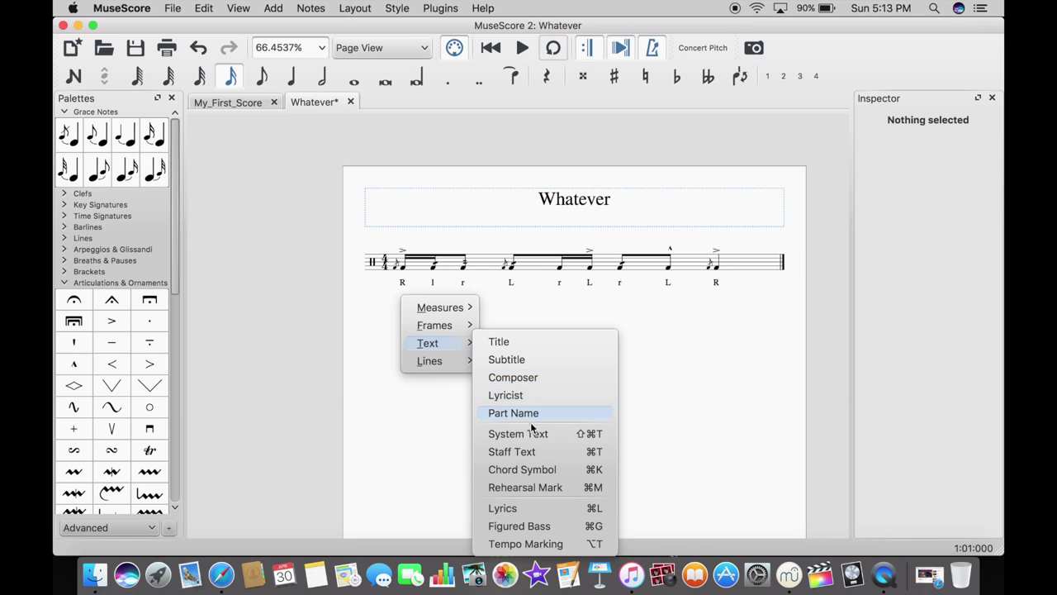
pyautogui.click(537, 453)
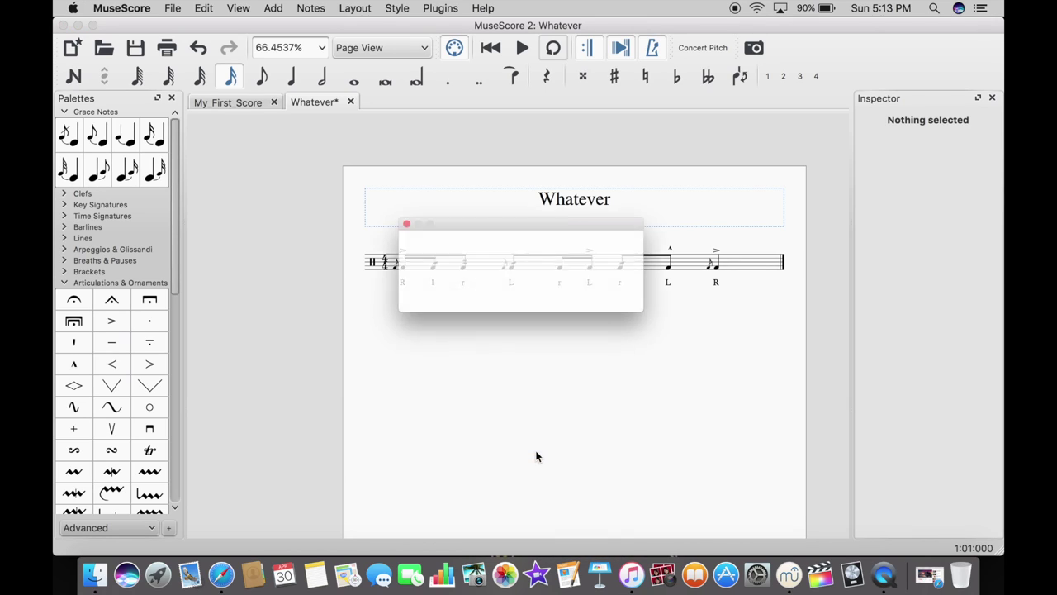
pyautogui.click(545, 299)
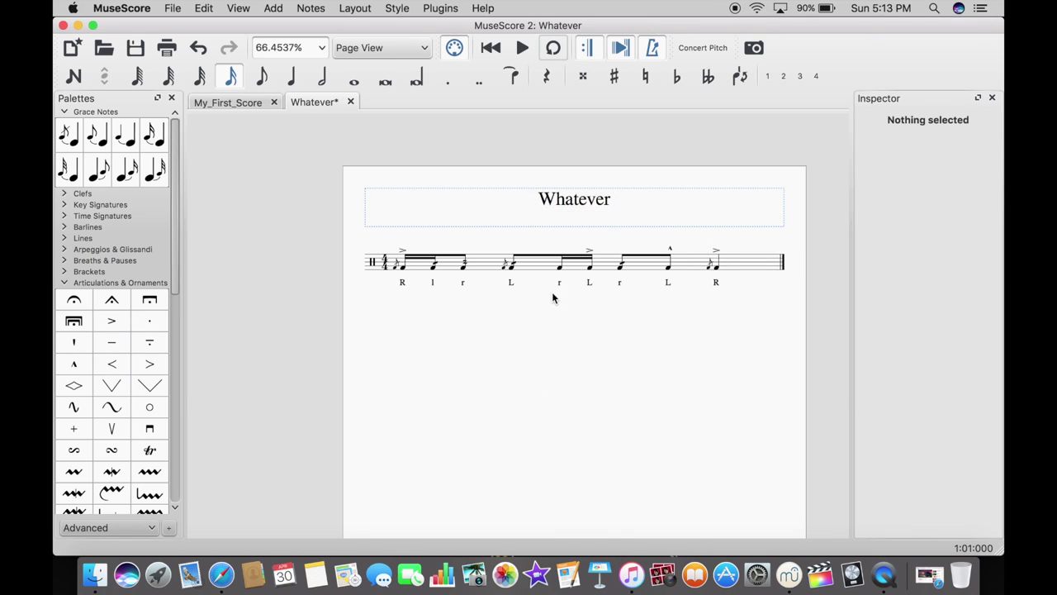
# - Attach staff text reading 'Random' to the first snare note
pyautogui.click(404, 269)
pyautogui.rightClick(402, 304)
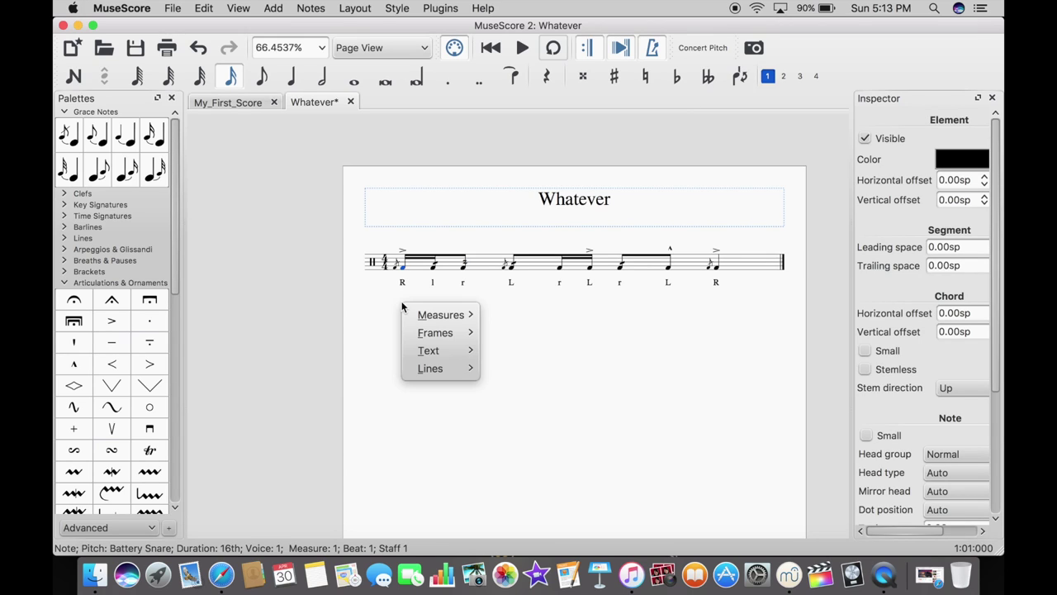
pyautogui.moveTo(420, 357)
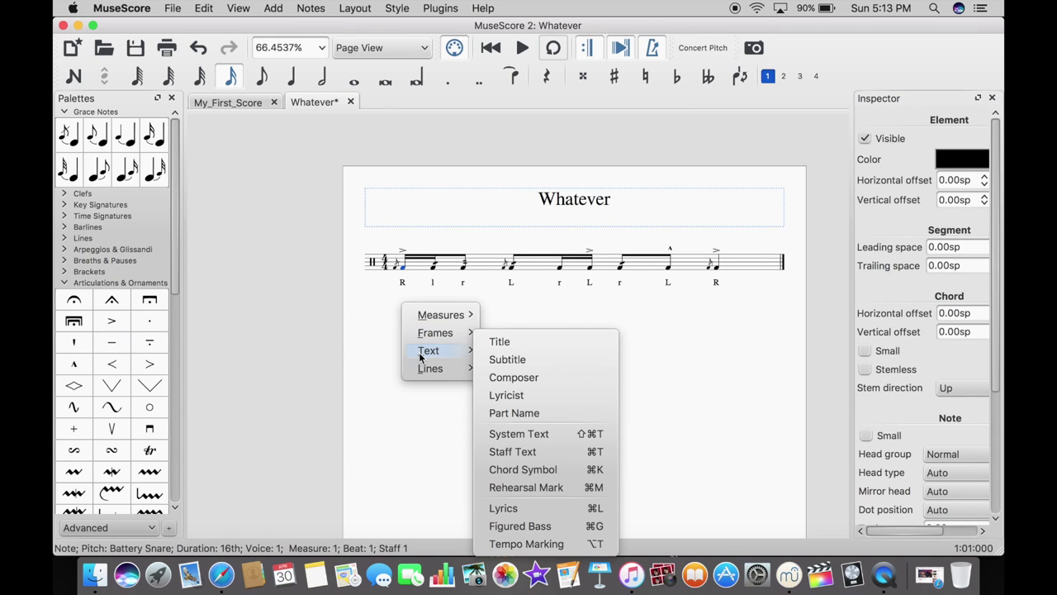
pyautogui.click(519, 451)
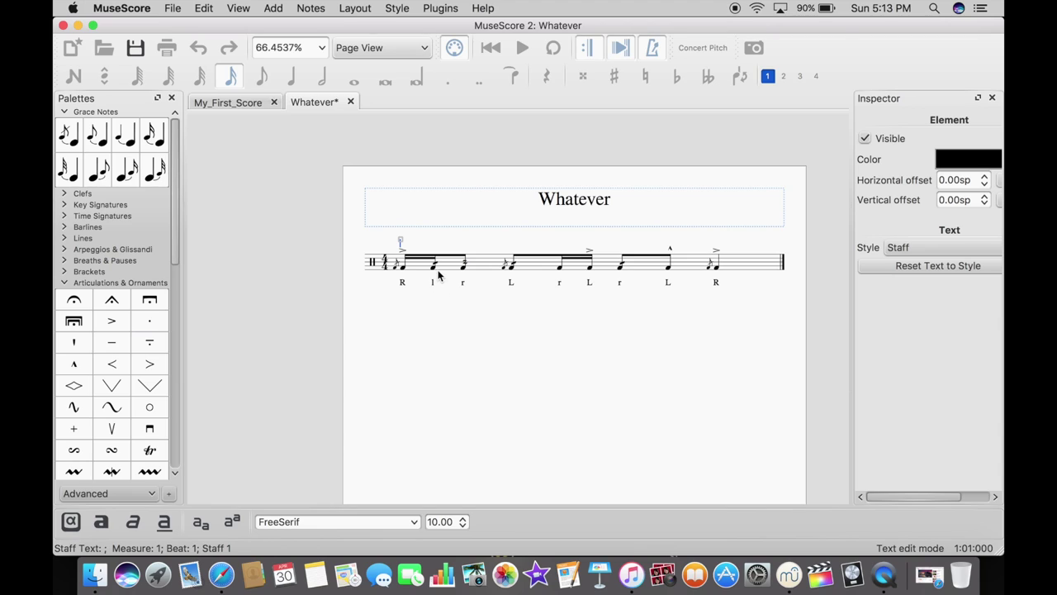
pyautogui.write('Random')
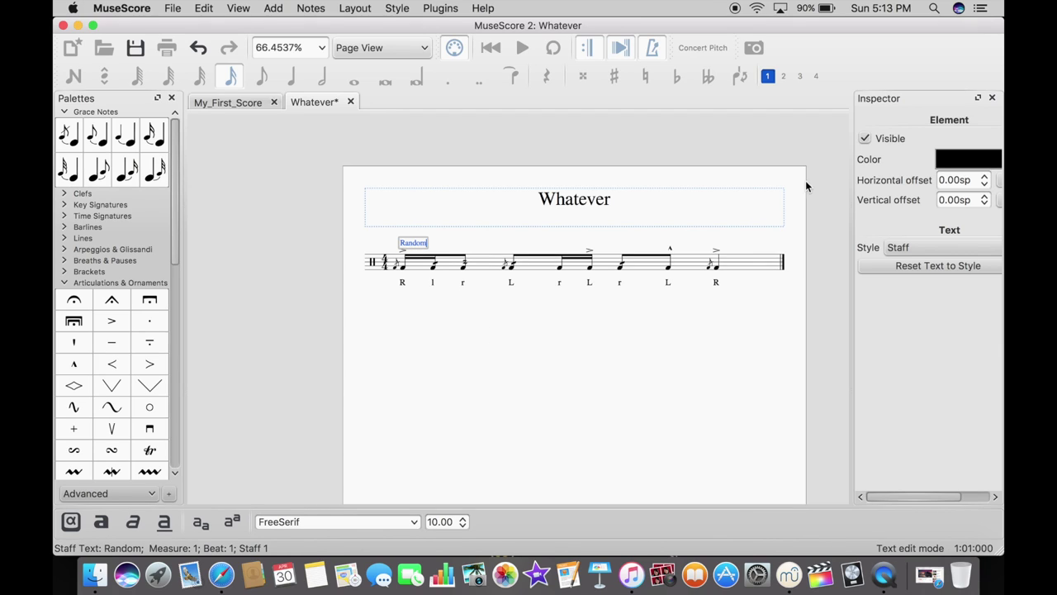
pyautogui.click(378, 324)
pyautogui.click(412, 242)
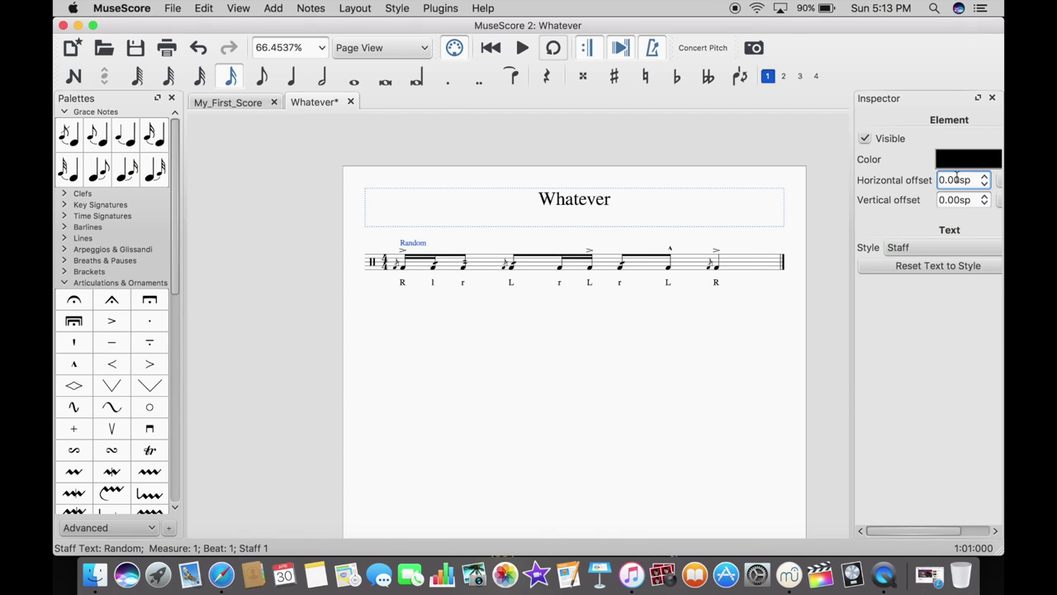
pyautogui.click(984, 204)
pyautogui.click(984, 204)
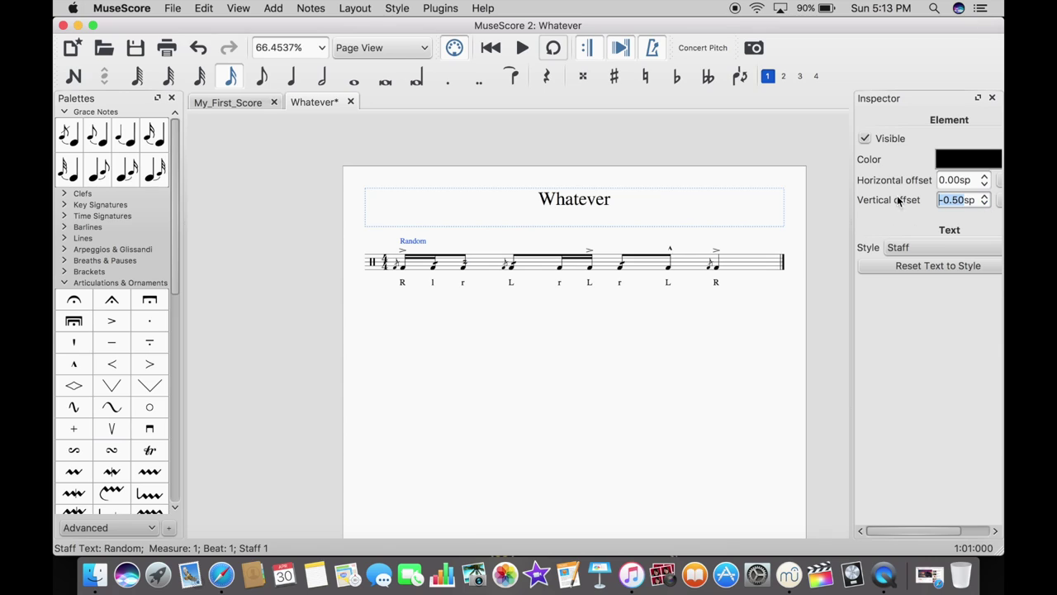
pyautogui.moveTo(984, 198); pyautogui.dragTo(985, 199)
pyautogui.click(480, 341)
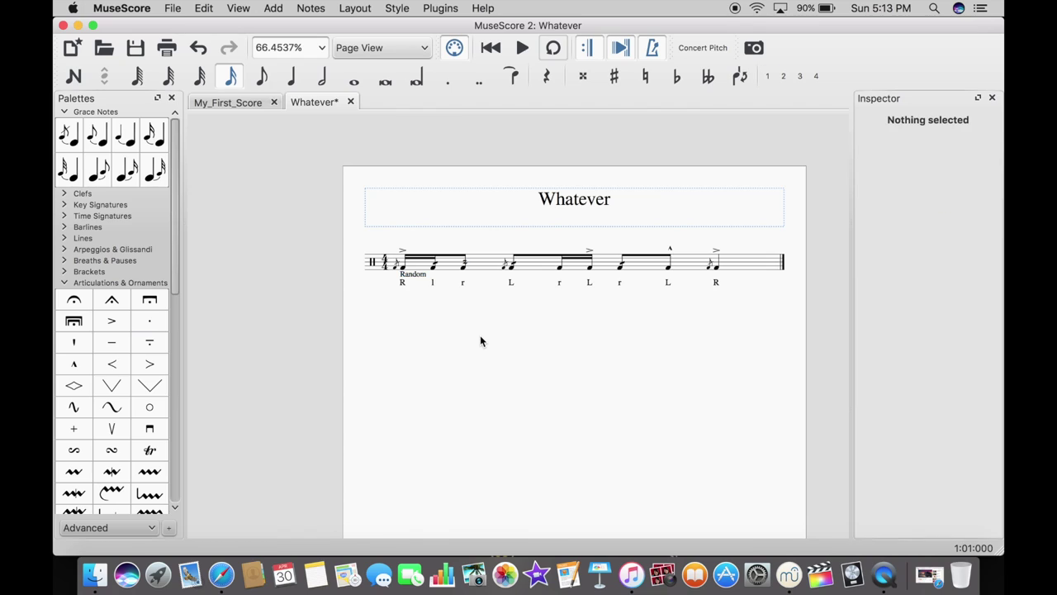
pyautogui.click(414, 273)
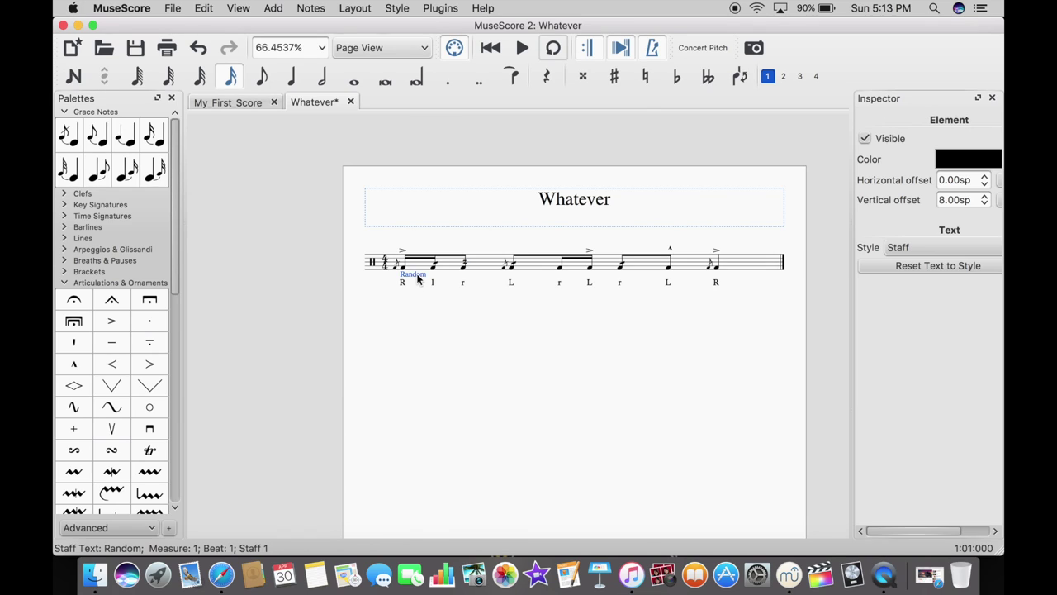
pyautogui.click(984, 203)
pyautogui.click(984, 203)
pyautogui.click(984, 203)
pyautogui.click(984, 203)
pyautogui.click(984, 204)
pyautogui.click(984, 203)
pyautogui.click(984, 204)
pyautogui.click(984, 203)
pyautogui.click(405, 343)
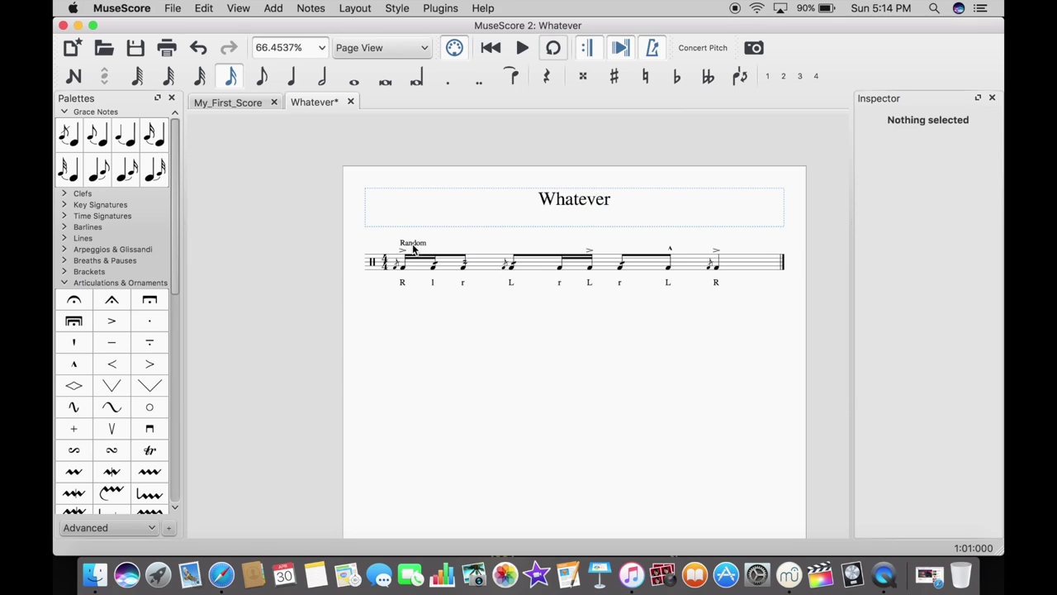
pyautogui.click(413, 244)
pyautogui.click(397, 359)
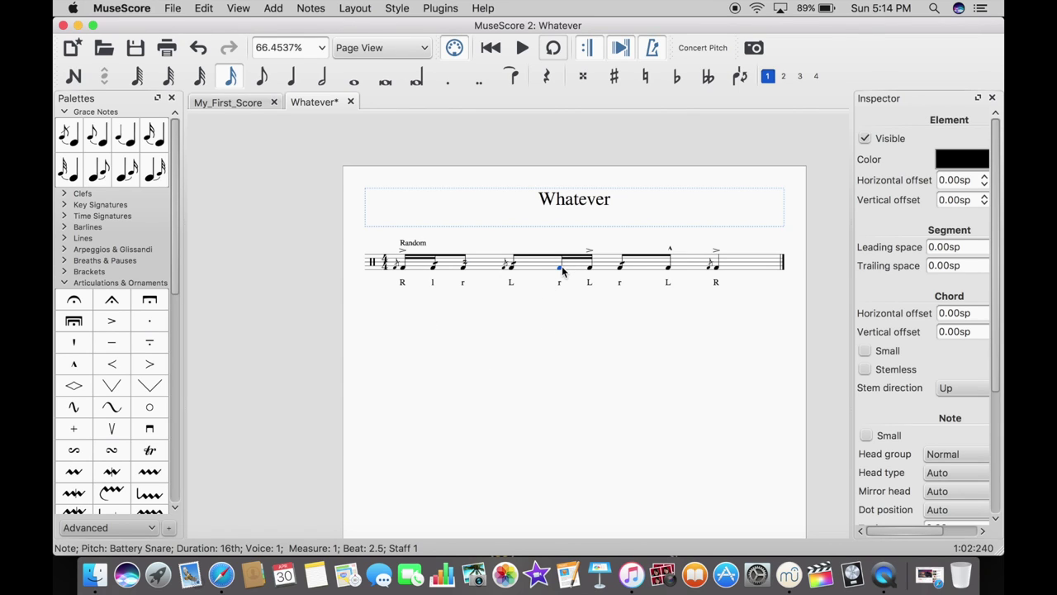
# - In drum note input, open the drumset editor and select the Visual (BS,X-Over,Etc) sound
pyautogui.press('n')
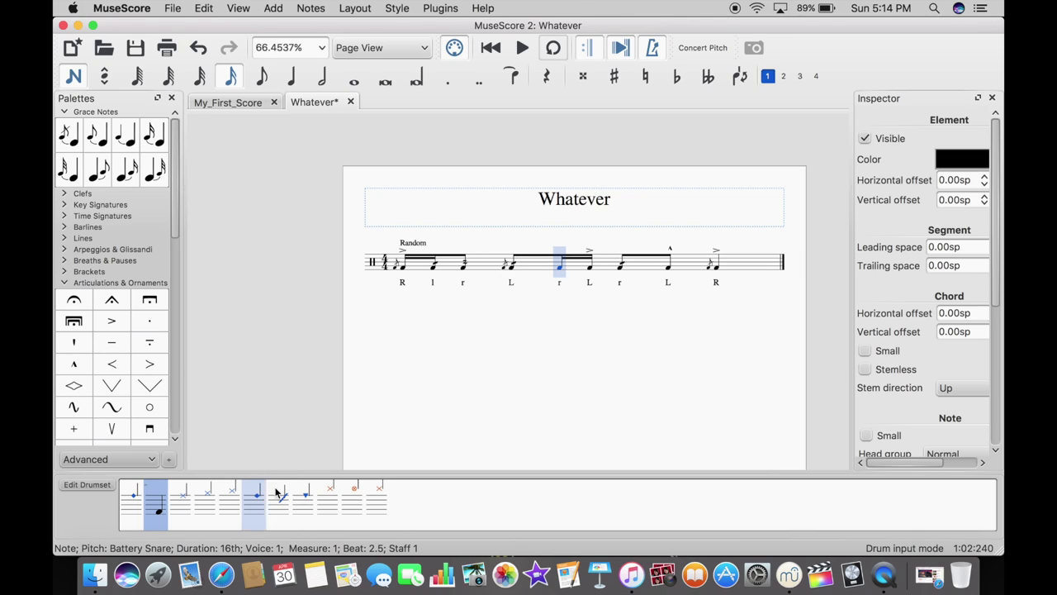
pyautogui.click(302, 508)
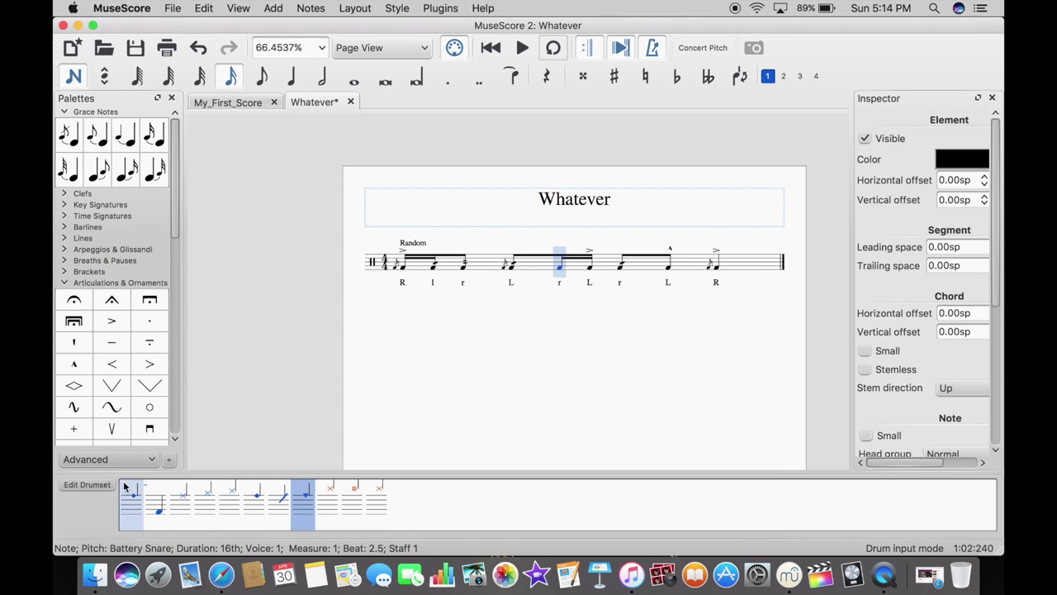
pyautogui.click(87, 484)
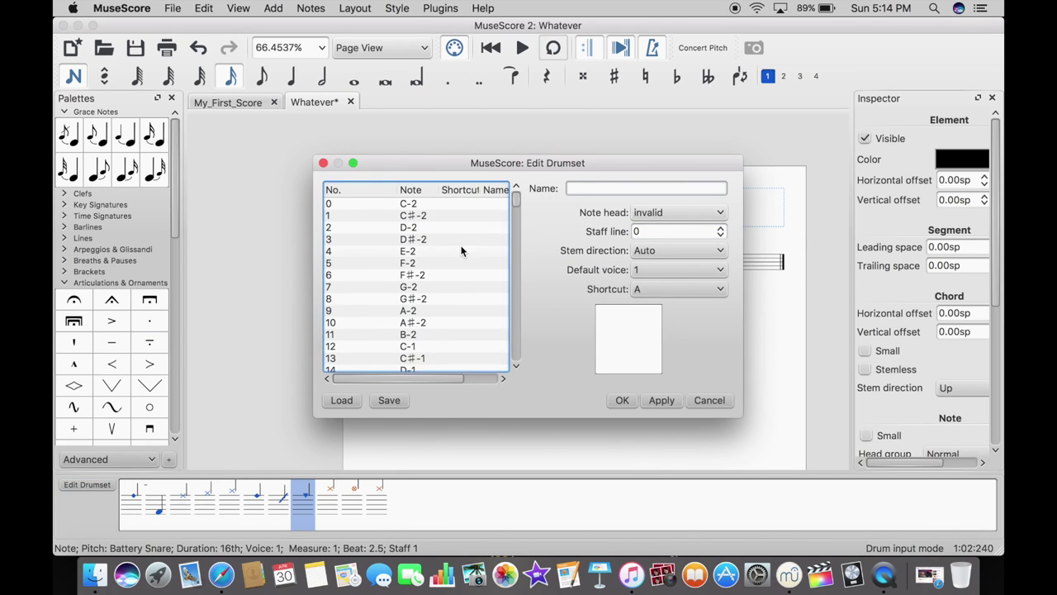
pyautogui.scroll(-5, 461, 252)
pyautogui.hscroll(2, 462, 251)
pyautogui.scroll(-12, 461, 251)
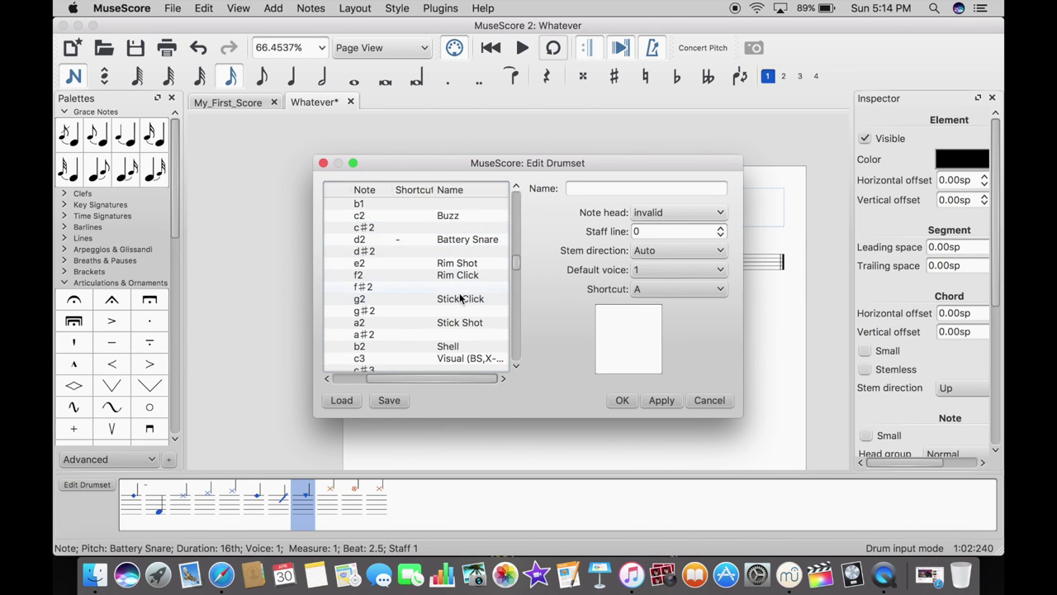
pyautogui.click(461, 299)
pyautogui.click(466, 263)
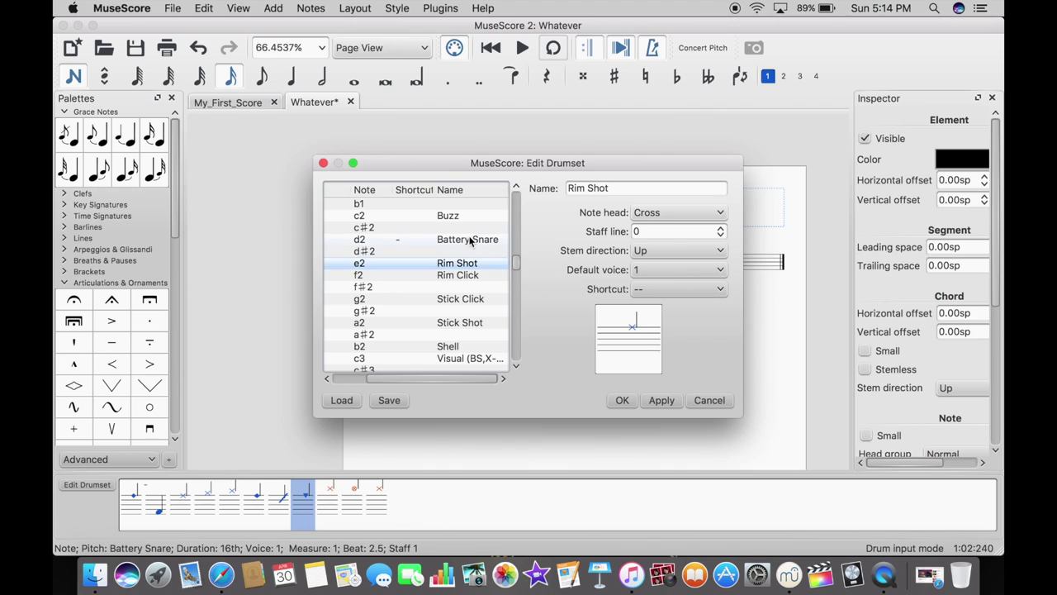
pyautogui.click(468, 240)
pyautogui.click(464, 358)
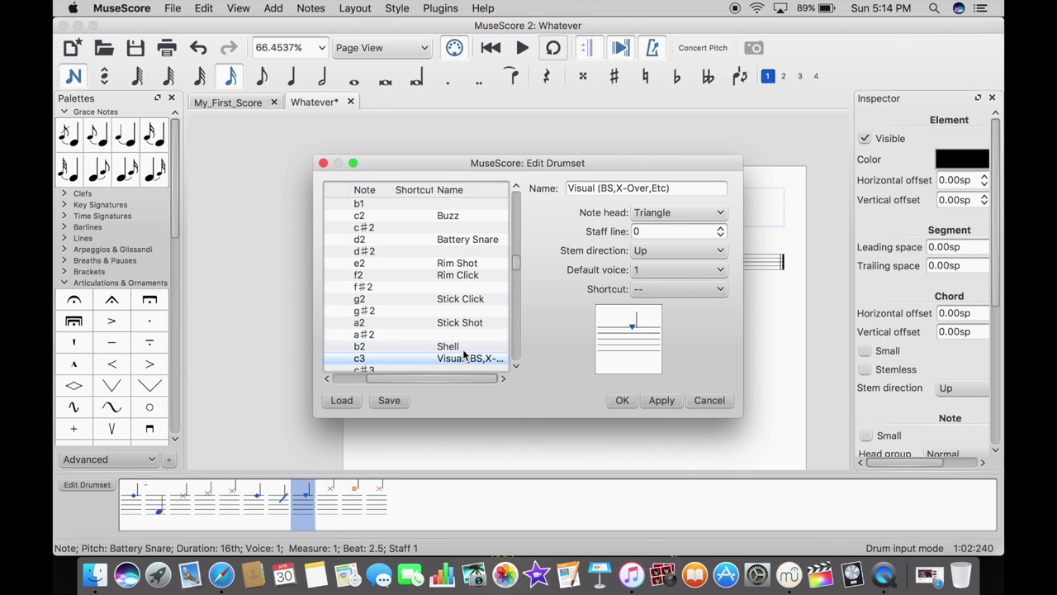
# - Give the Visual sound a Mi notehead on staff line 7 and confirm
pyautogui.click(703, 231)
pyautogui.click(702, 212)
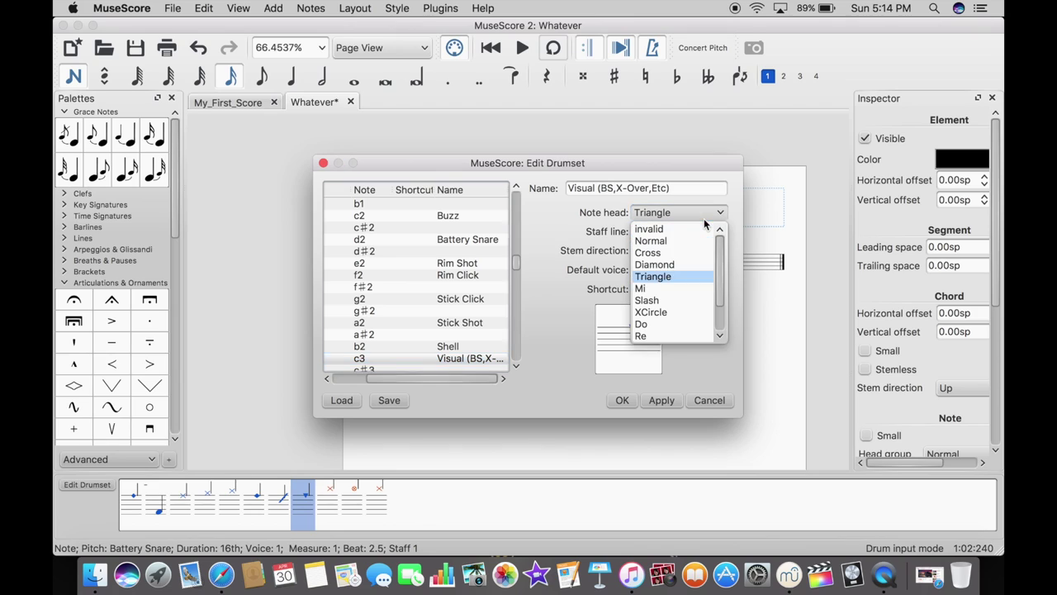
pyautogui.click(673, 291)
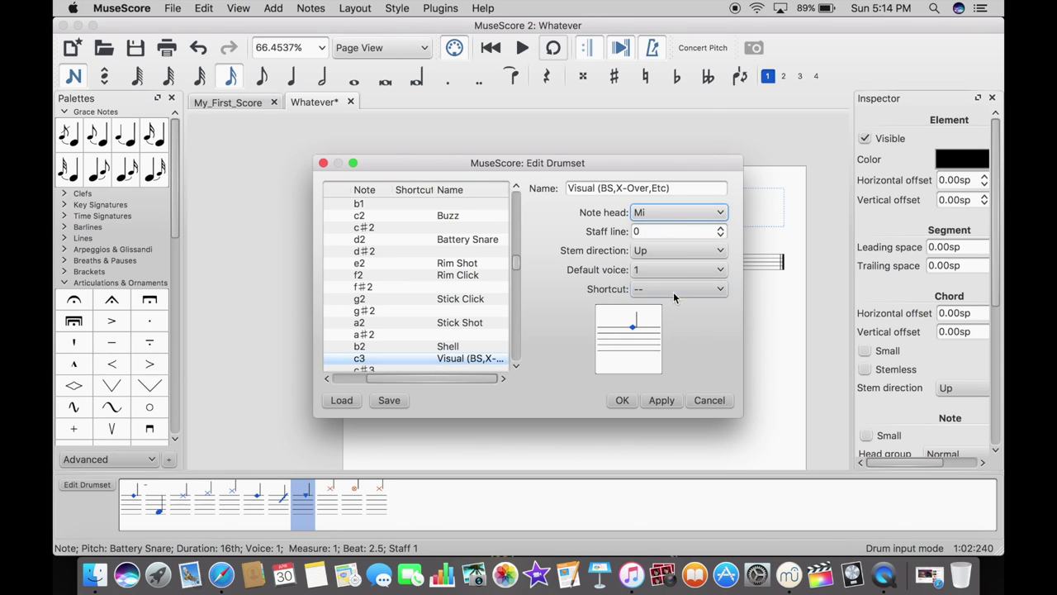
pyautogui.click(719, 233)
pyautogui.click(720, 233)
pyautogui.click(720, 233)
pyautogui.click(719, 233)
pyautogui.click(719, 233)
pyautogui.click(720, 233)
pyautogui.click(719, 233)
pyautogui.click(720, 233)
pyautogui.click(720, 233)
pyautogui.click(622, 401)
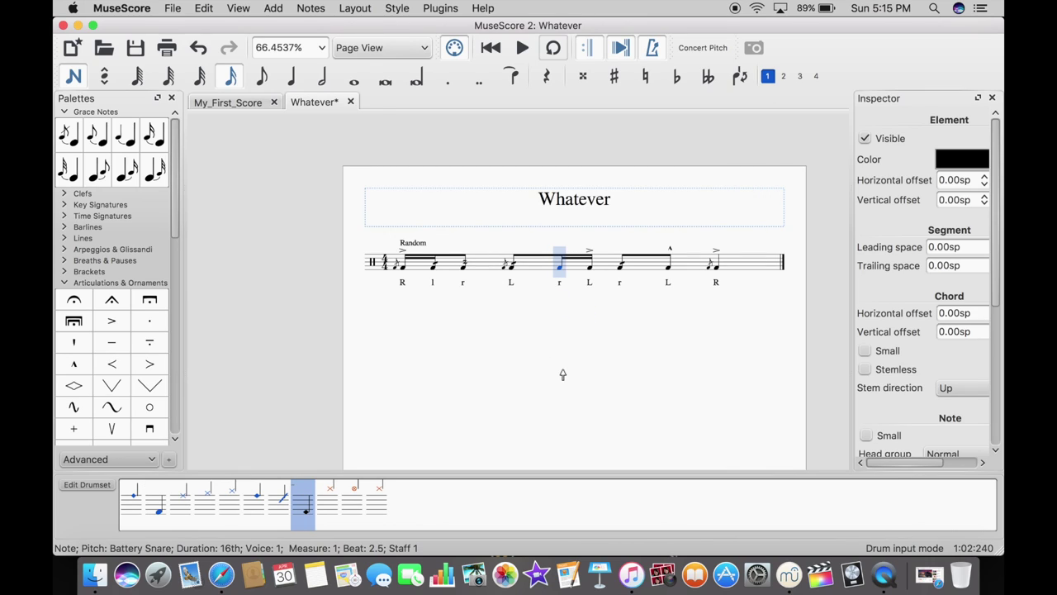
# - Change the beat-2.5 r sixteenth to the Mi-headed Visual (BS,X-Over,Etc) drum sound
pyautogui.press('Escape')
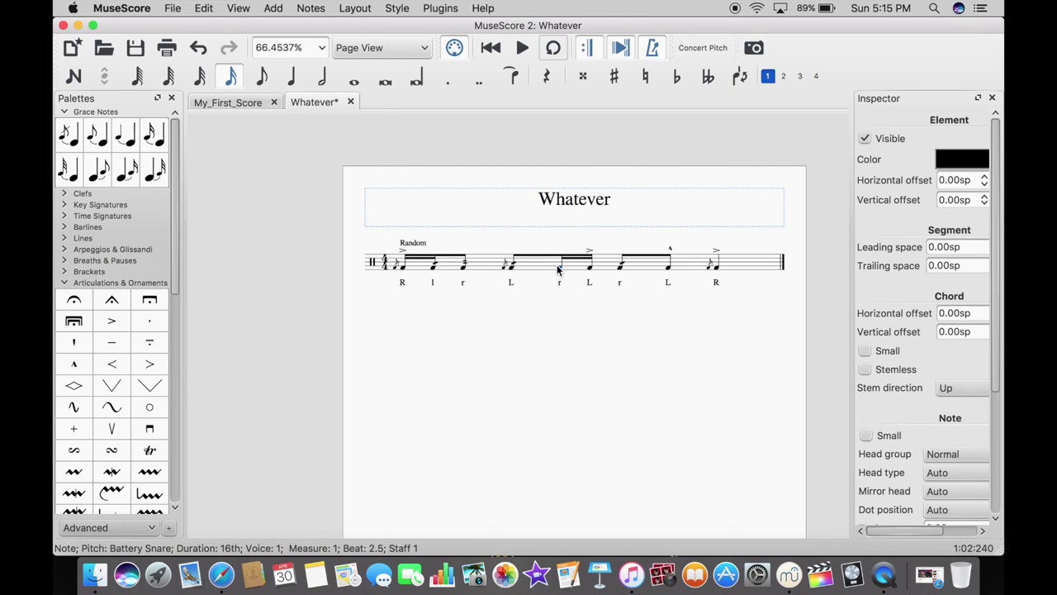
pyautogui.click(560, 267)
pyautogui.press('Up')
pyautogui.press('Down')
pyautogui.press('Up')
pyautogui.press('Up')
pyautogui.press('Up')
pyautogui.press('Up')
pyautogui.press('Up')
pyautogui.press('Down')
pyautogui.press('Down')
pyautogui.press('Down')
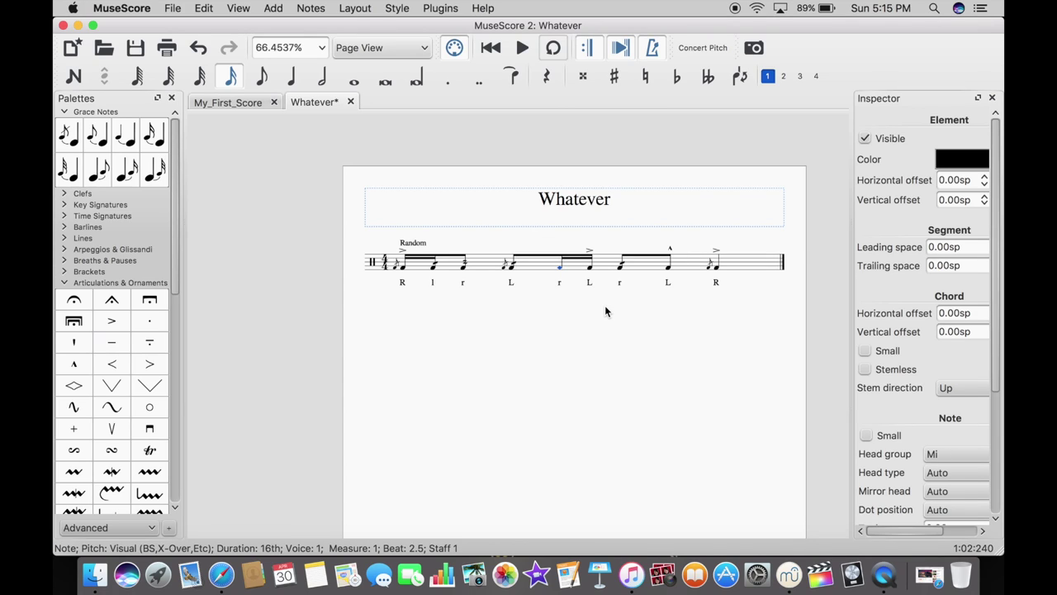